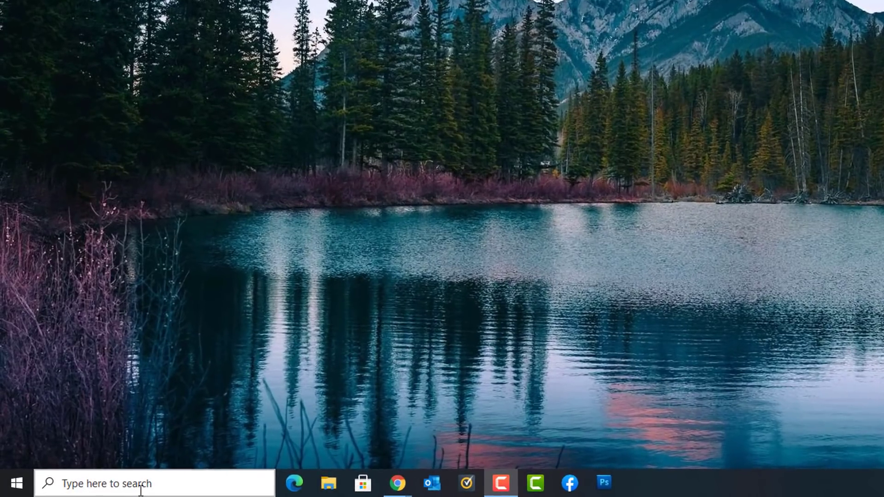
Launch the Photos app from the Windows search panel's Top apps.
left_click(139, 487)
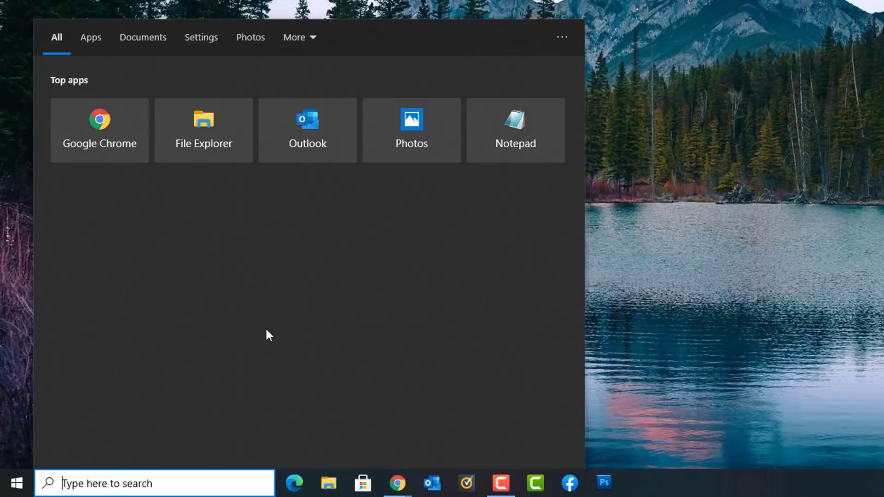
left_click(407, 121)
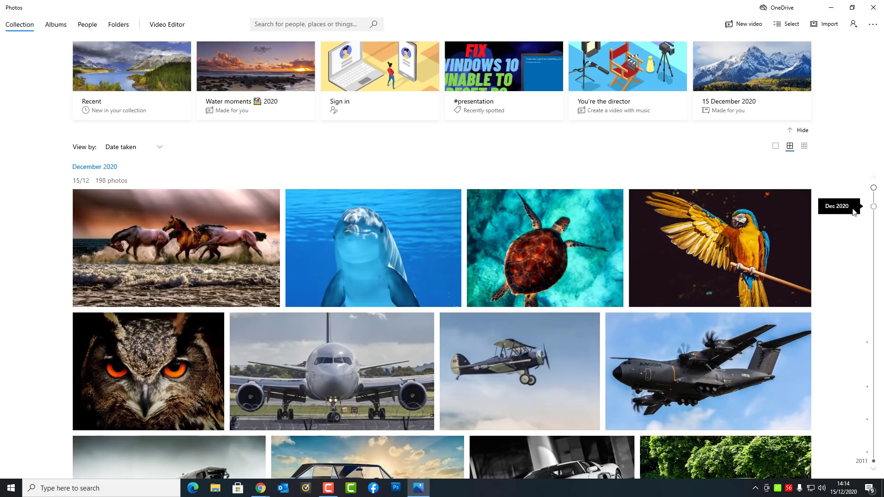
scroll(552, 237, "down", 6)
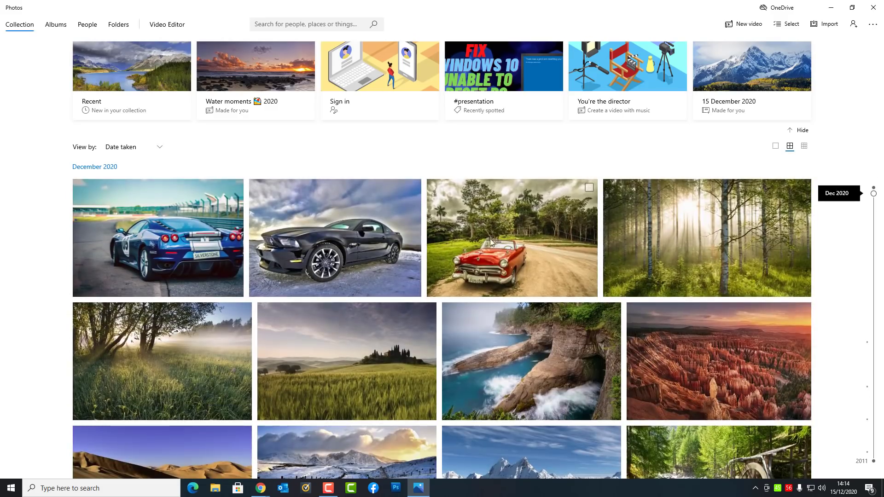
scroll(490, 239, "up", 6)
scroll(467, 232, "down", 8)
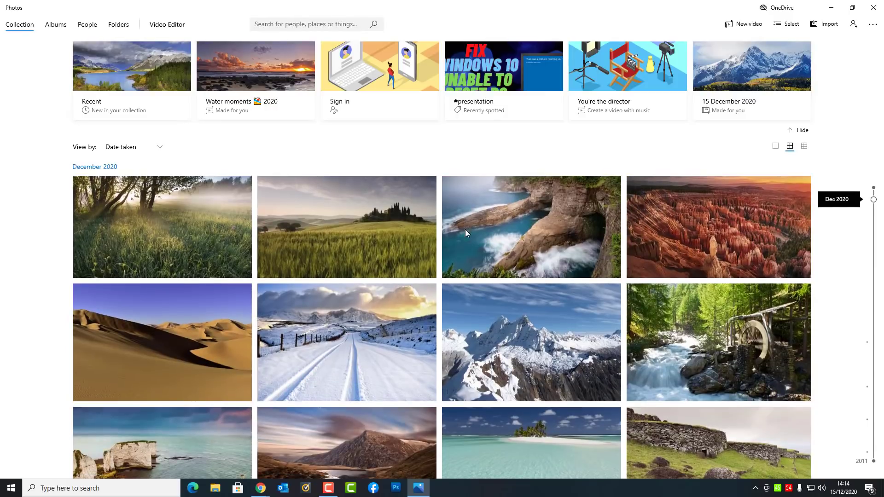
scroll(465, 229, "up", 8)
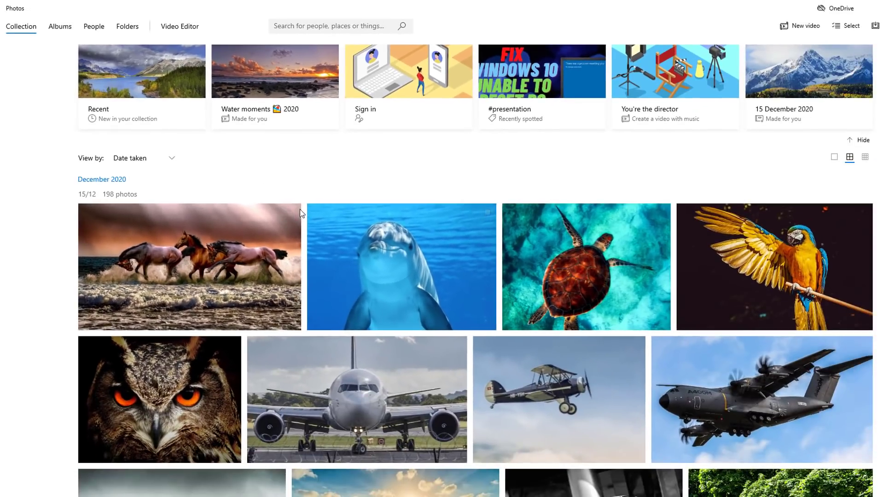
left_click(295, 212)
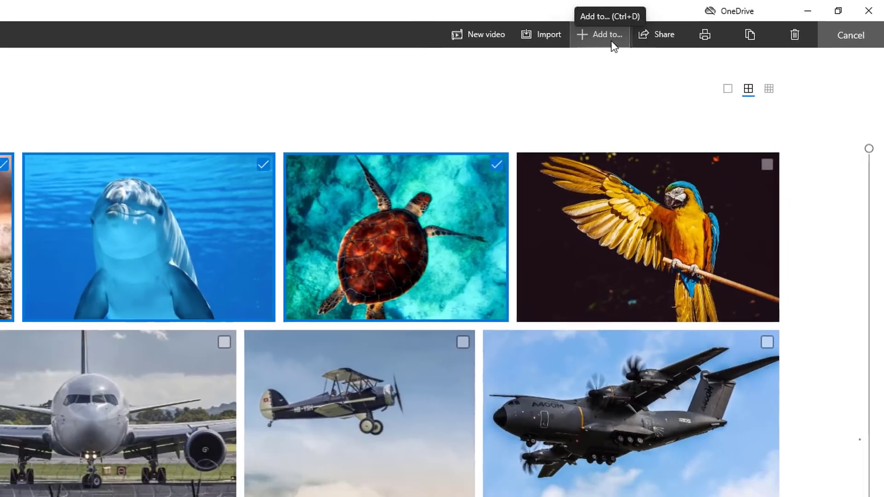
left_click(565, 49)
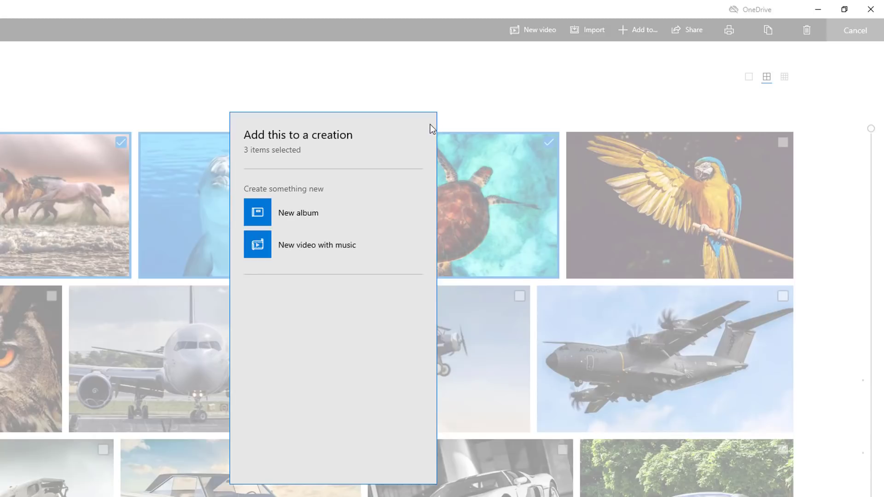
left_click(460, 92)
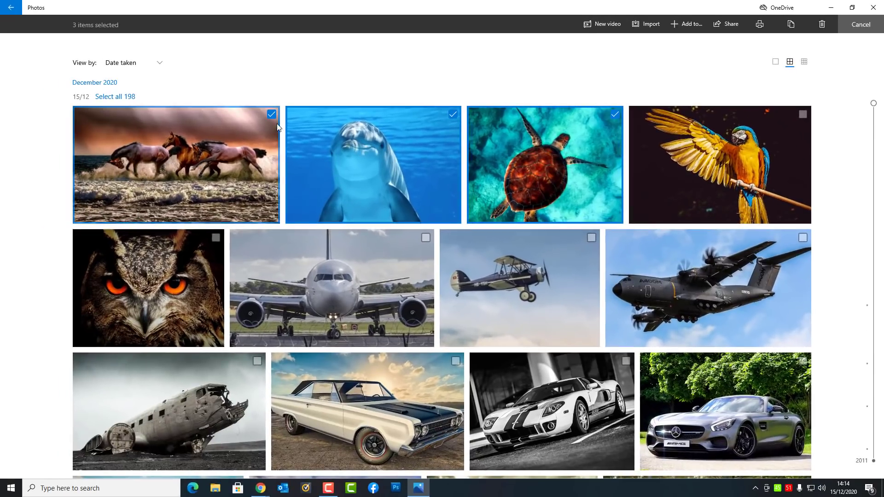
left_click(215, 124)
left_click(452, 114)
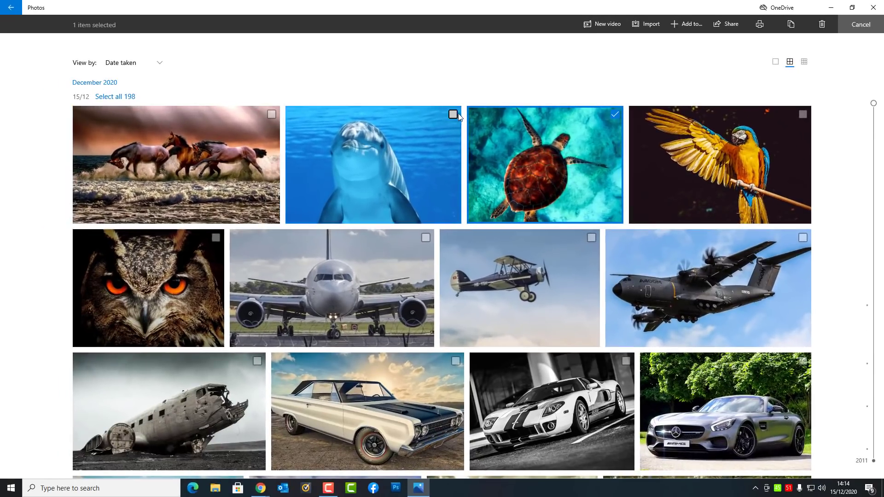
left_click(615, 114)
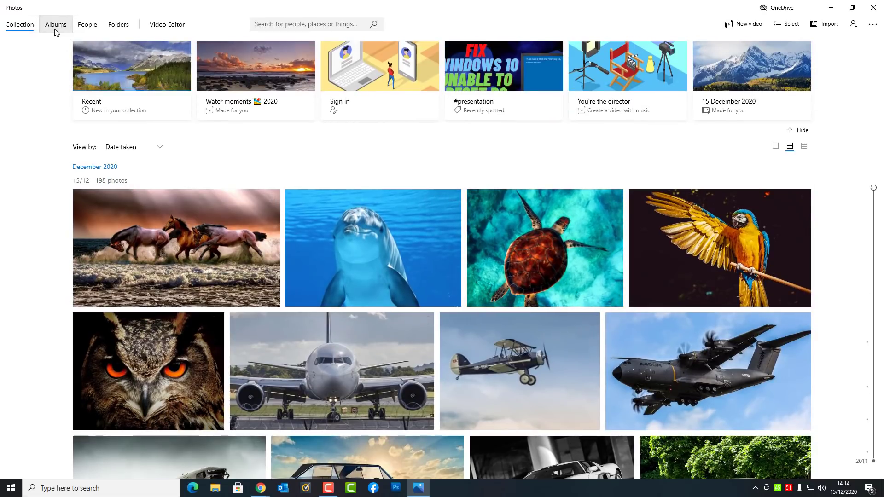
Switch to the Albums page, showing only the 15 December 2020 created album.
left_click(54, 28)
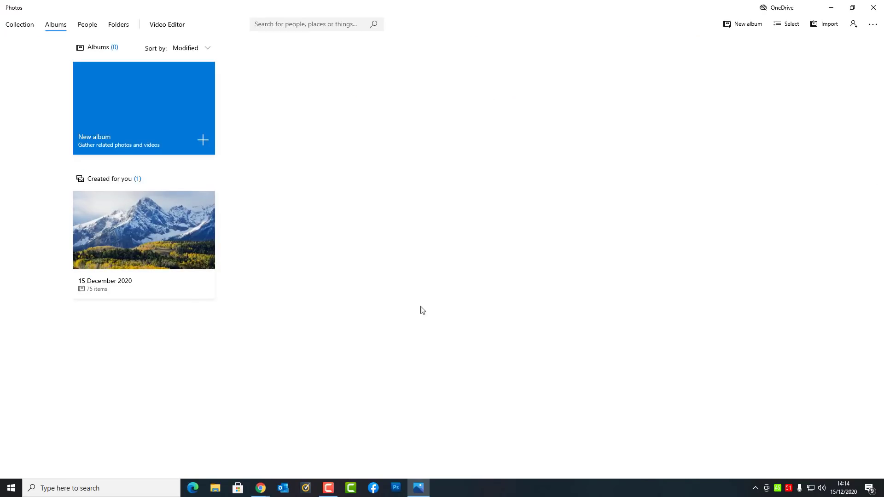
mouse_move(156, 282)
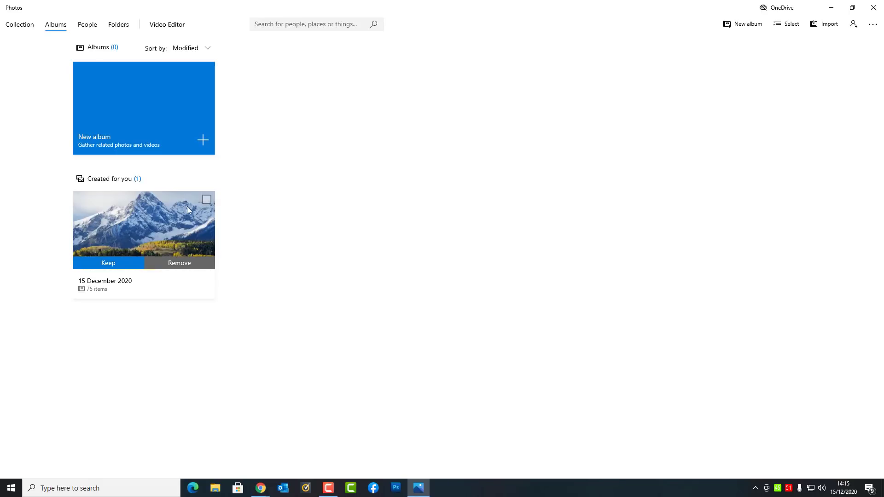
Create a new album from the horses, dolphin, turtle, parrot and owl photos.
left_click(202, 140)
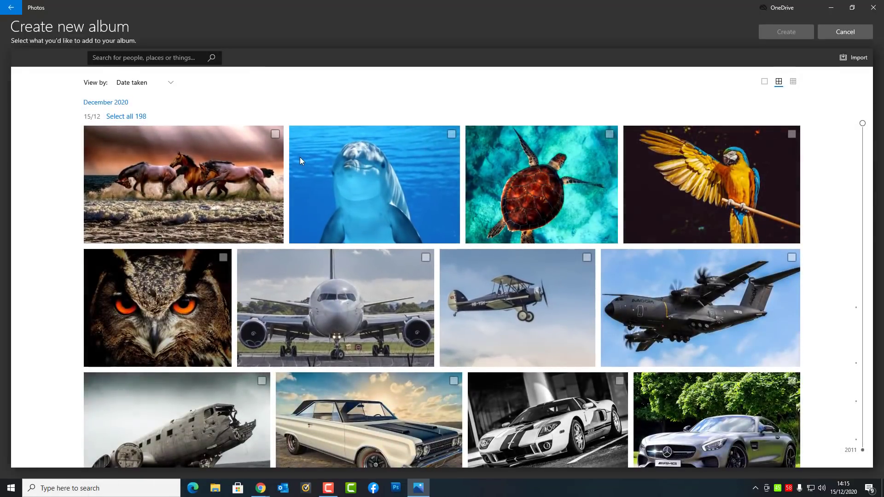
left_click(276, 134)
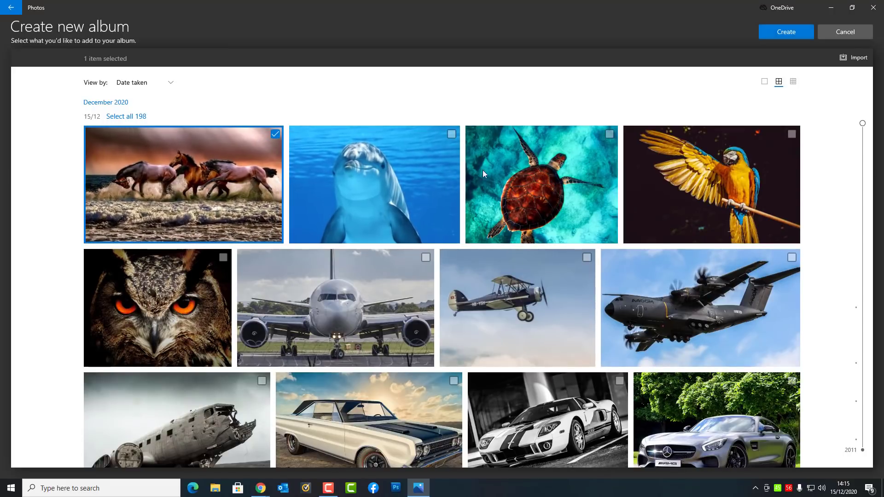
left_click(449, 144)
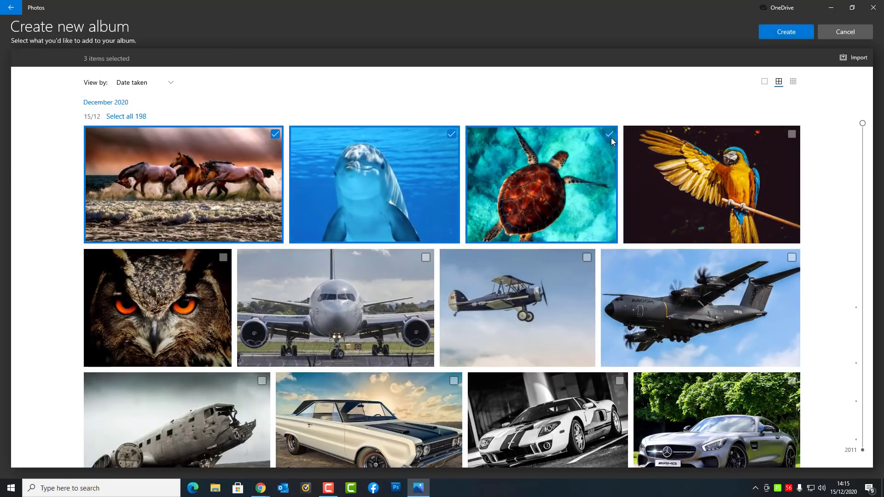
left_click(611, 138)
left_click(789, 134)
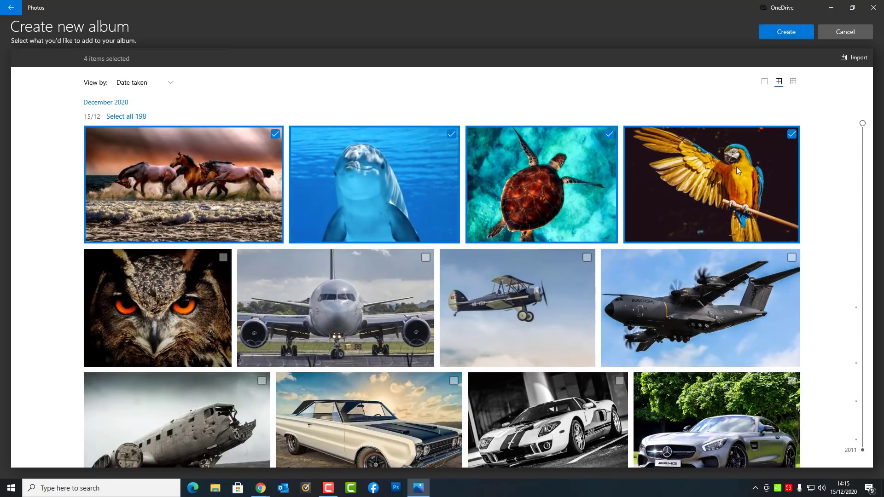
left_click(220, 261)
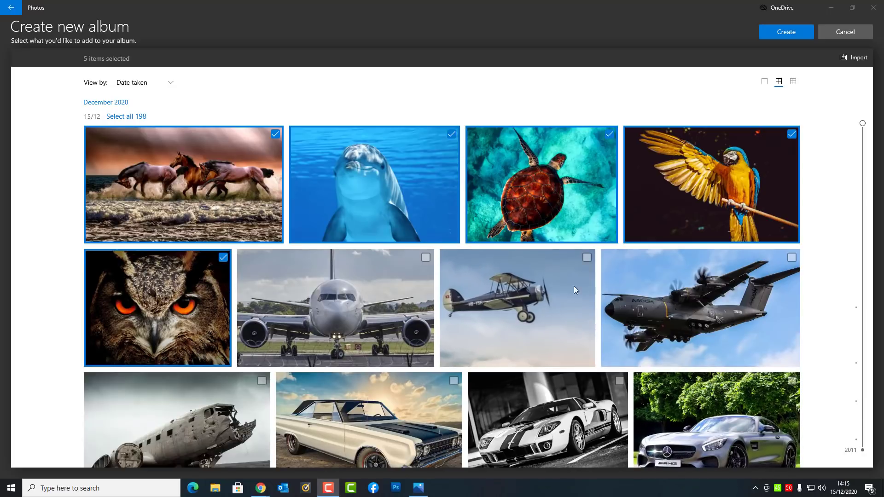
left_click(784, 32)
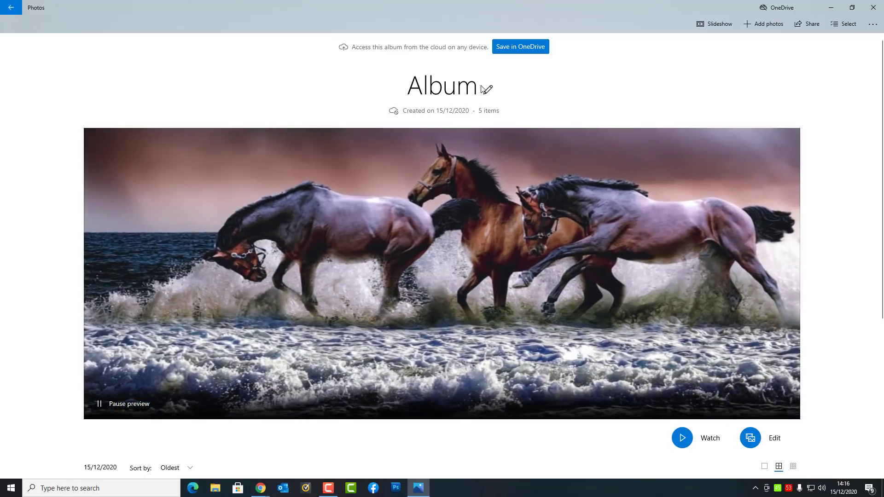
Rename the new five-photo album from 'Album' to 'Animals'.
left_click(488, 90)
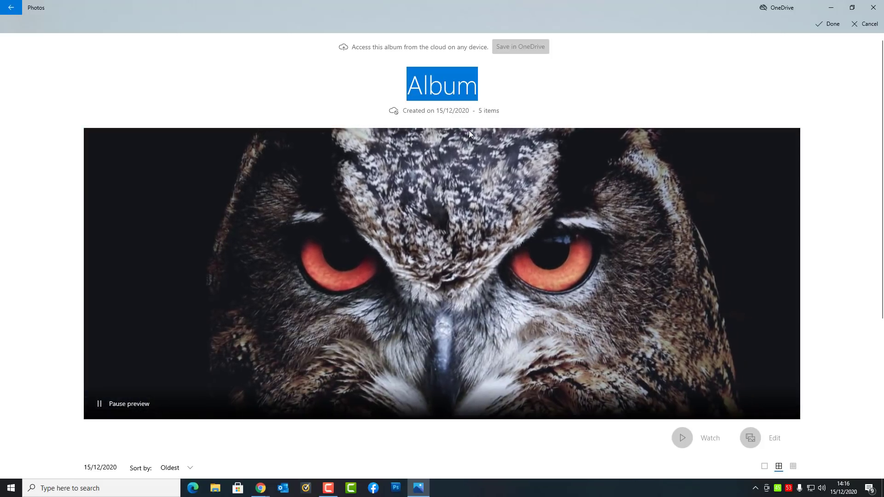
type("Ani")
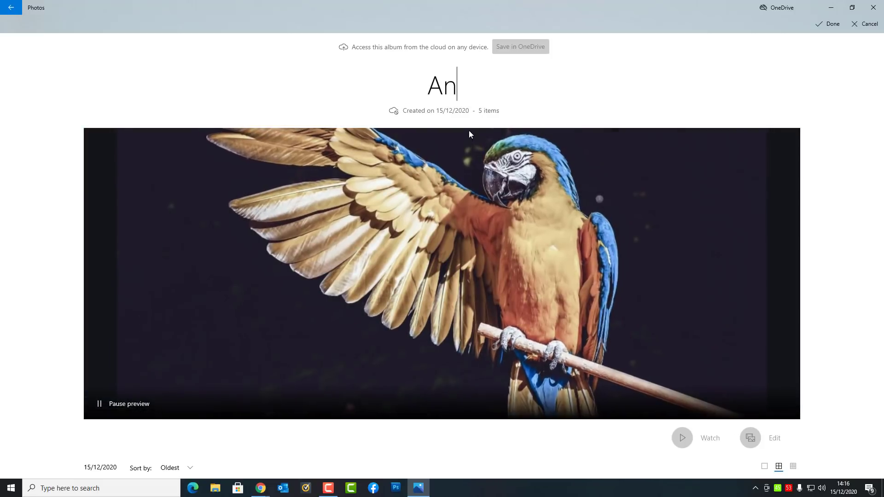
type("mals")
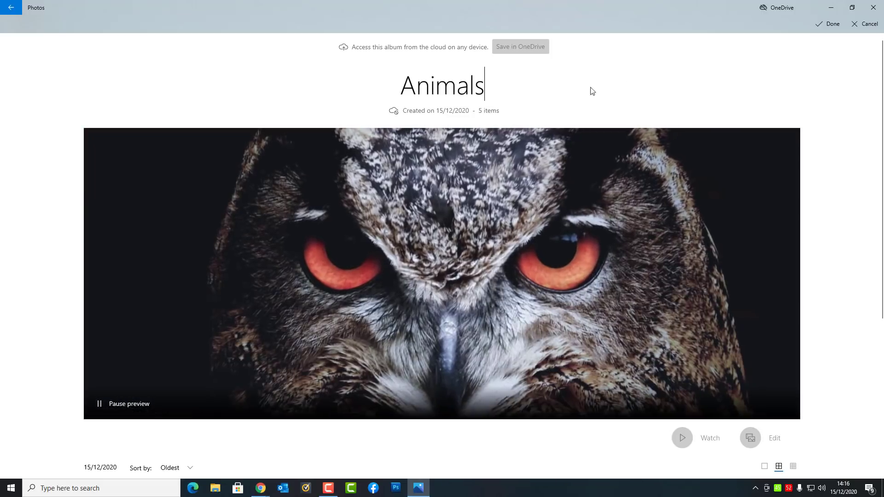
left_click(824, 26)
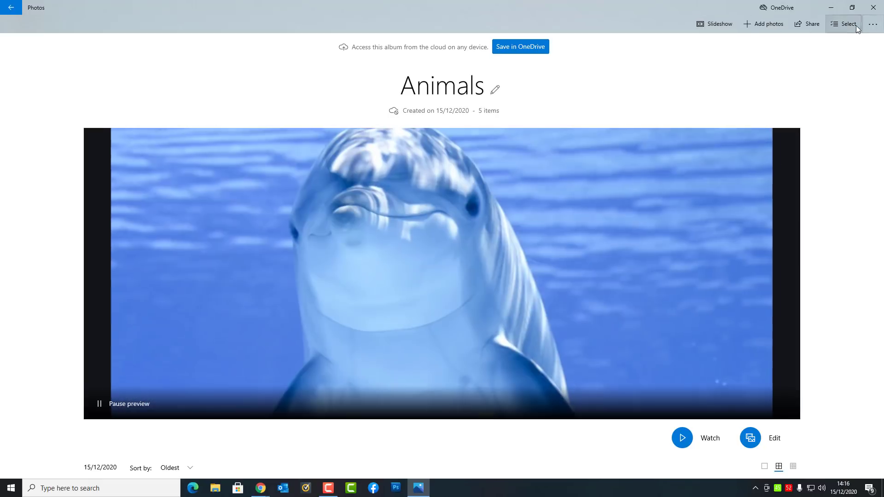
left_click(868, 26)
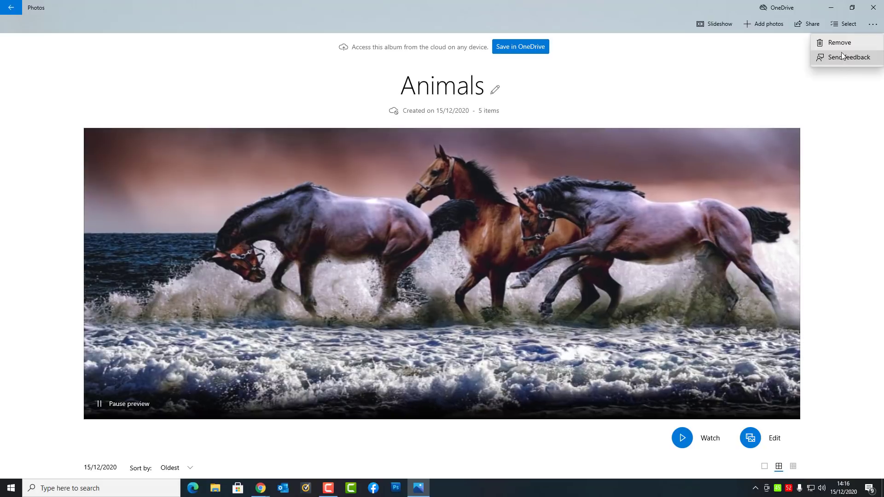
left_click(834, 22)
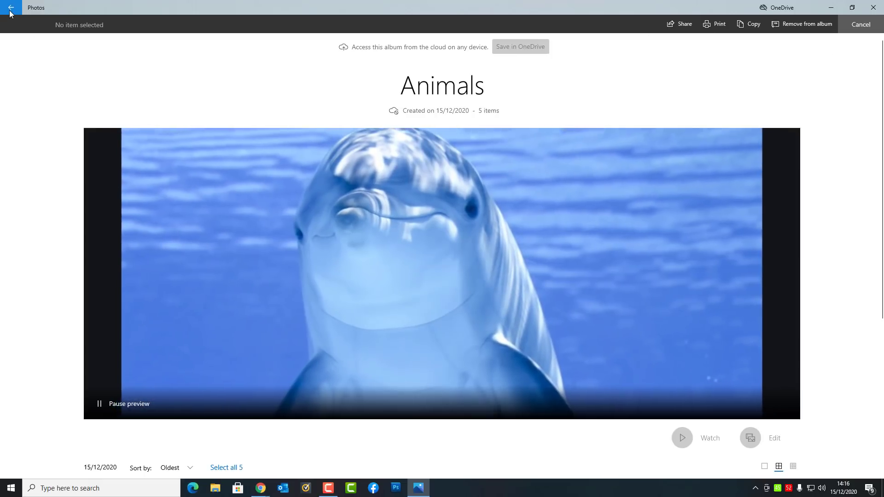
key("Escape")
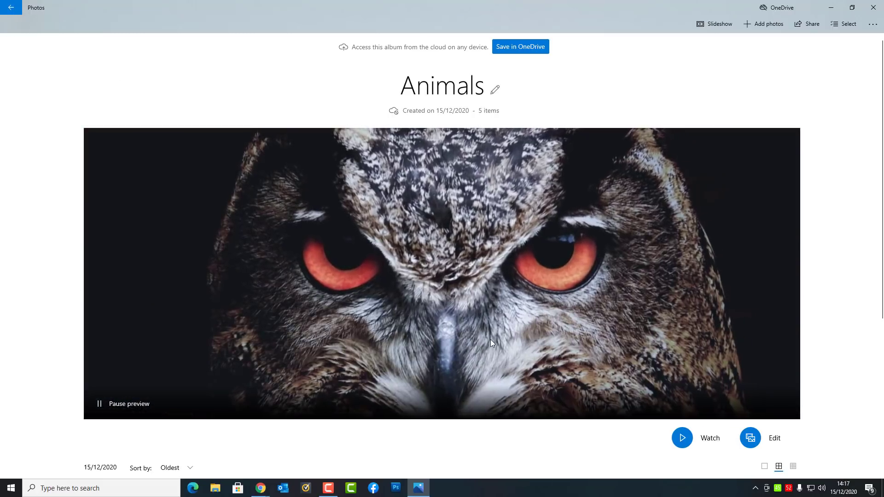
Open the Animals album as a video project, then return from the Video Editor.
left_click(752, 439)
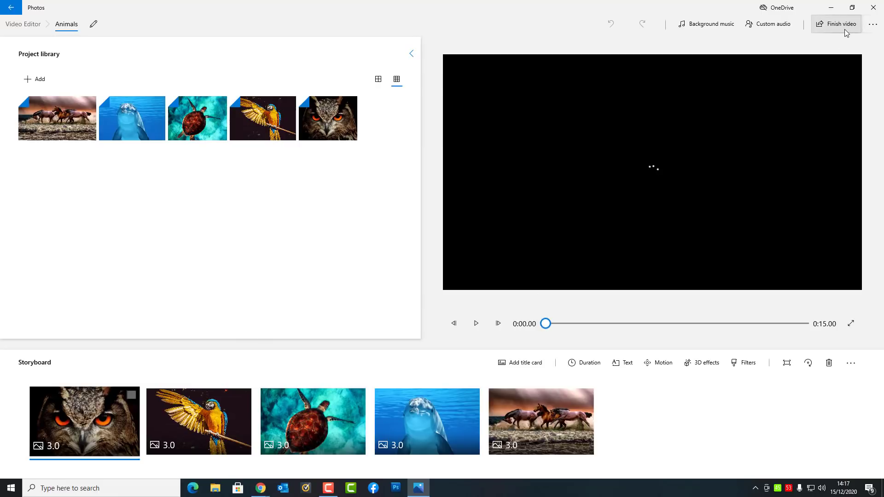
left_click(9, 12)
Create an album from the airliner, biplane, military transport and crashed-plane photos.
left_click(9, 10)
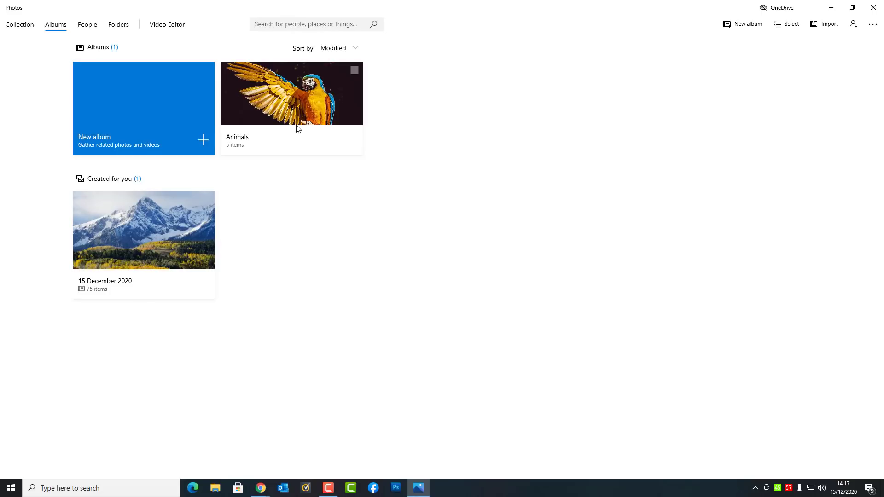
left_click(203, 141)
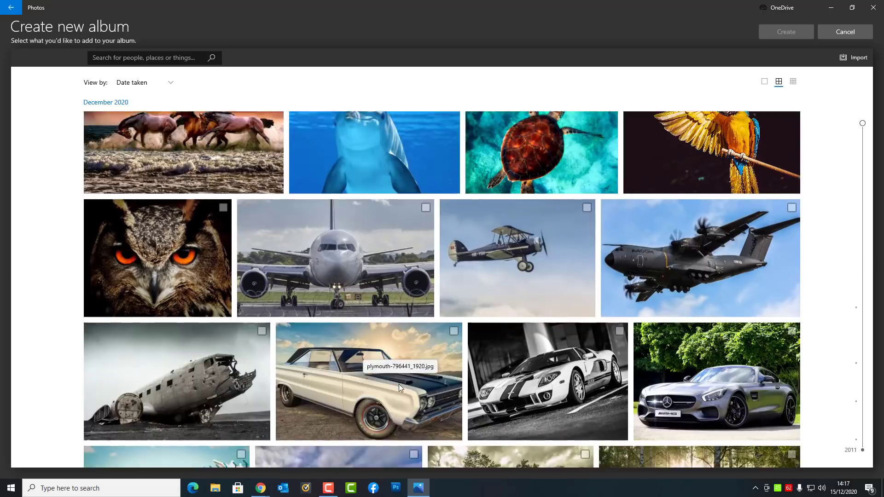
scroll(398, 384, "down", 2)
left_click(426, 147)
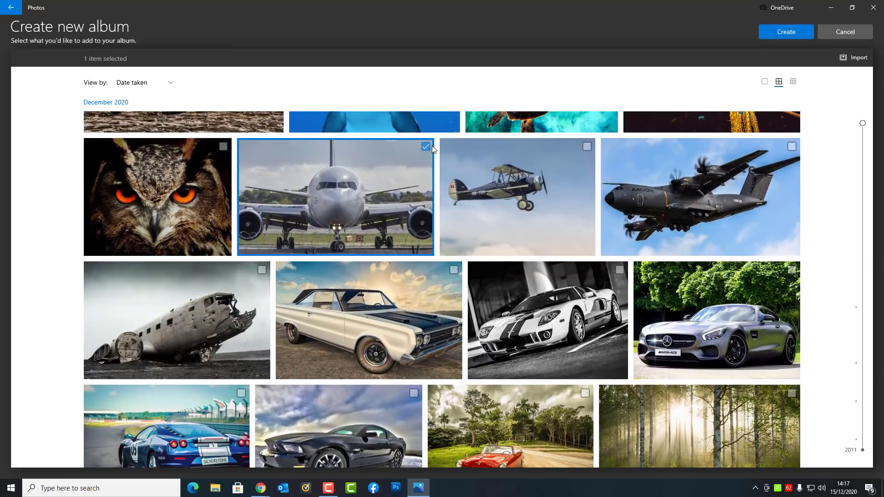
left_click(587, 146)
left_click(791, 146)
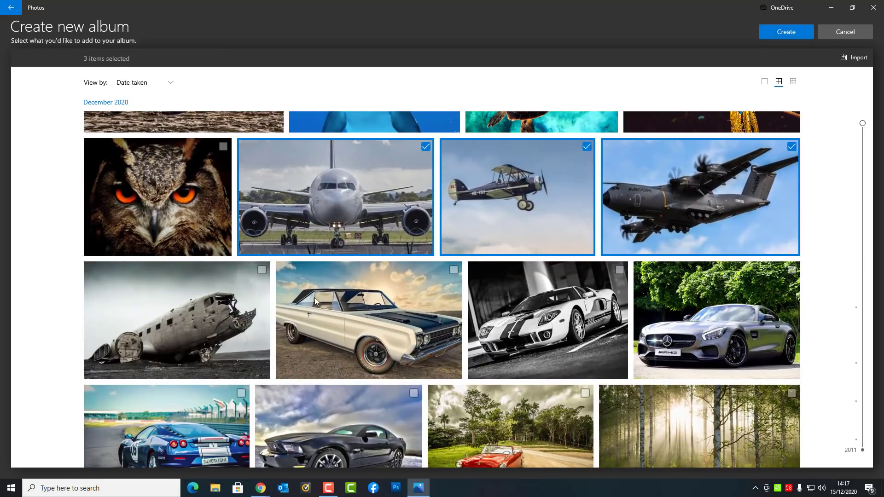
left_click(262, 270)
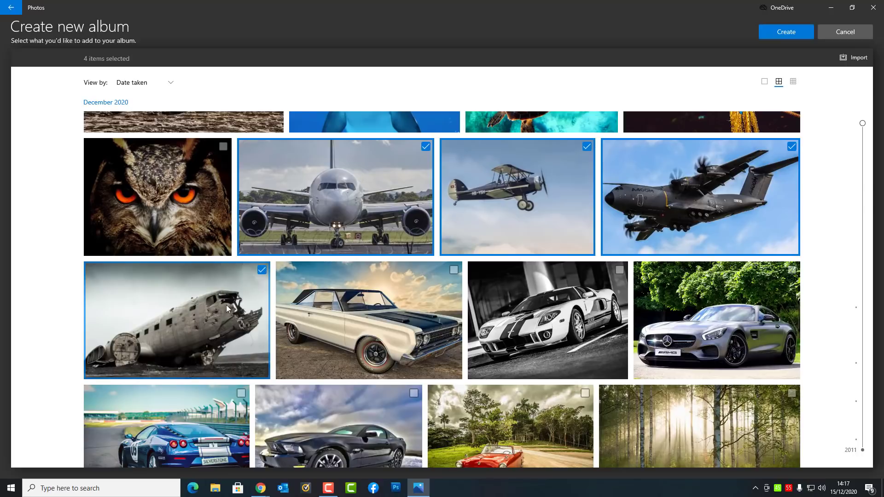
left_click(788, 33)
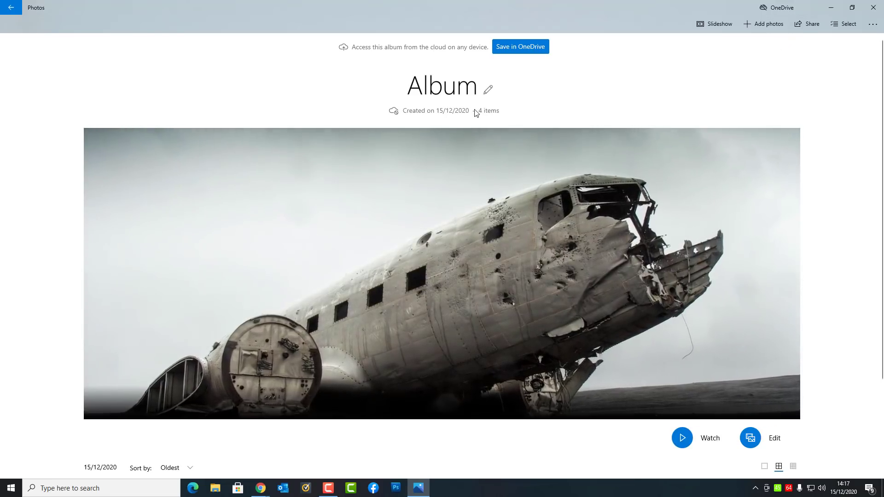
Replace the plane album's 'Album' title with 'Plane Show'.
left_click(479, 90)
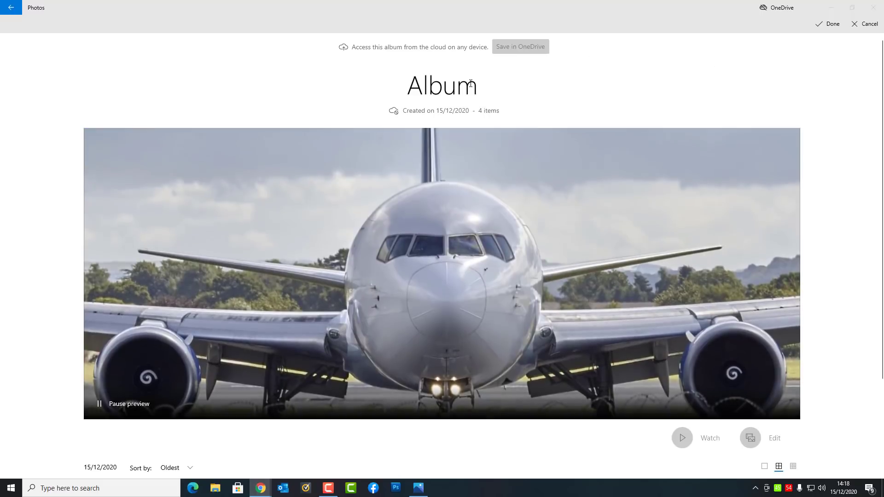
left_click(481, 82)
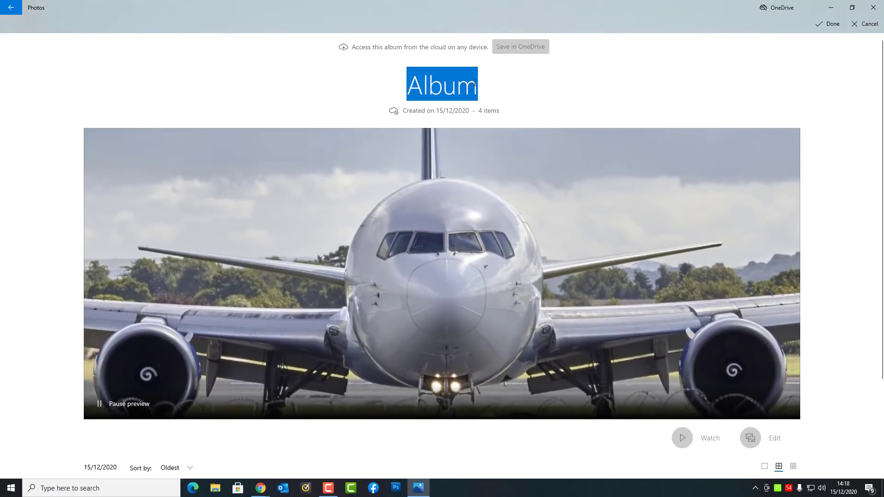
type("Plane")
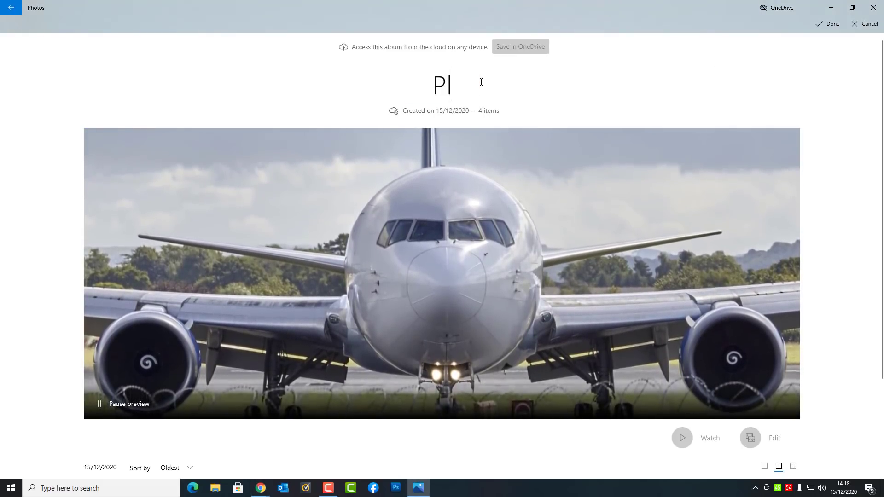
type(" Show")
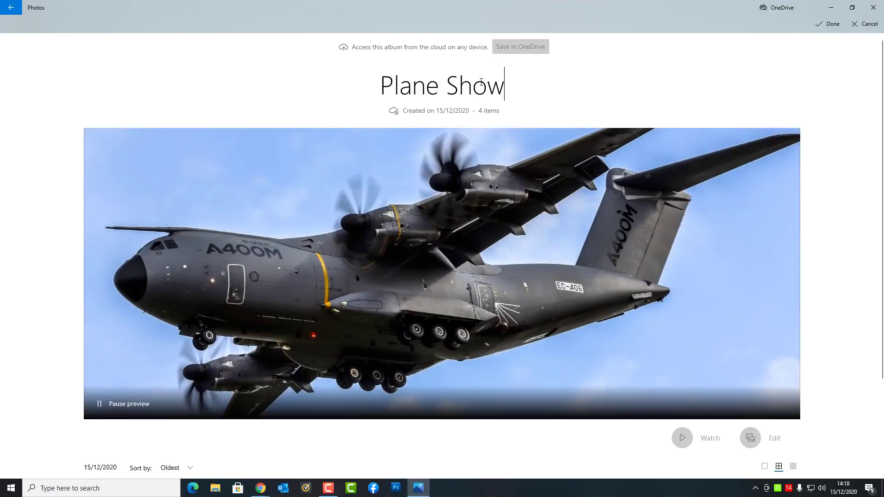
key("Return")
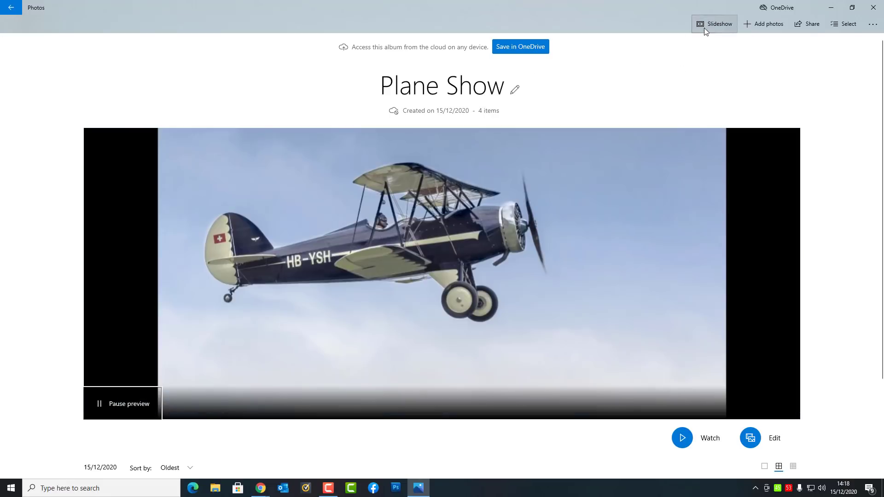
left_click(704, 28)
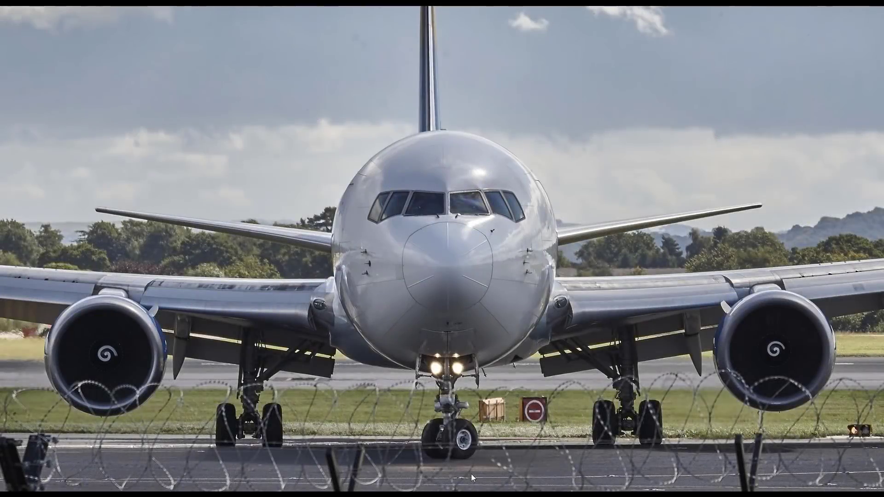
key("Escape")
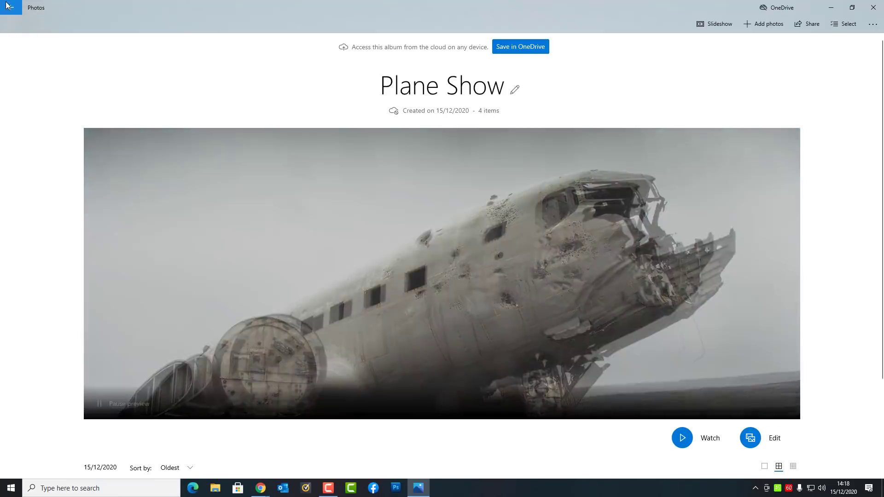
Create an album of six cars: muscle car, Ford GT, AMG, Ferrari, Mustang, classic car.
left_click(7, 6)
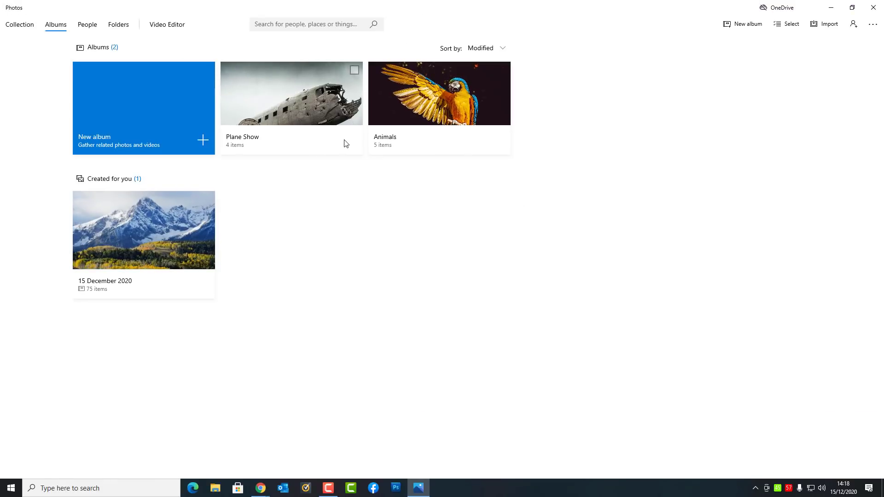
left_click(206, 142)
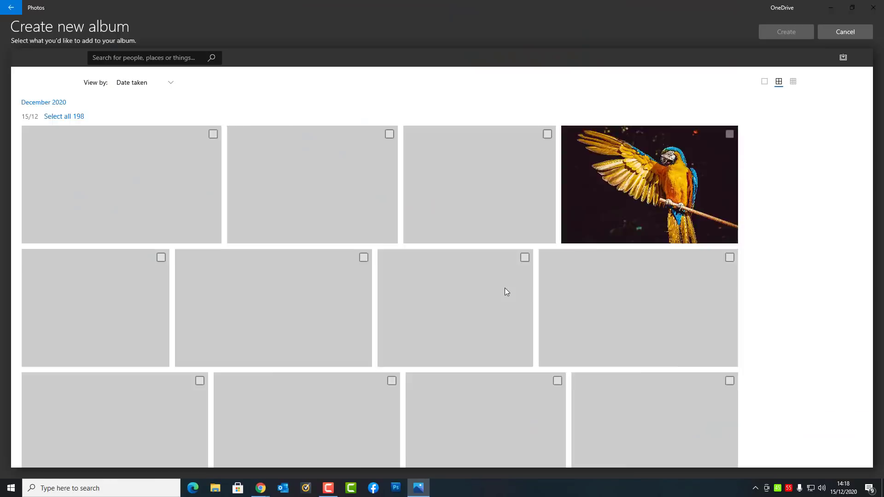
scroll(418, 309, "down", 5)
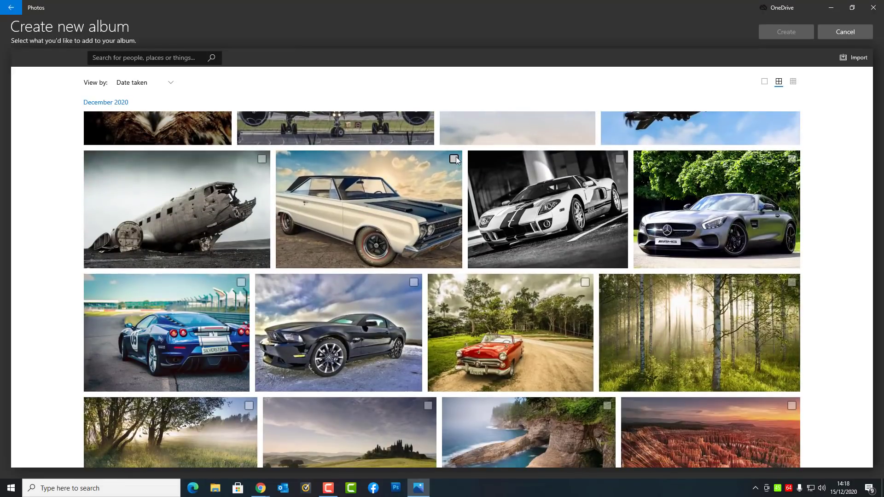
left_click(454, 158)
left_click(619, 158)
left_click(792, 158)
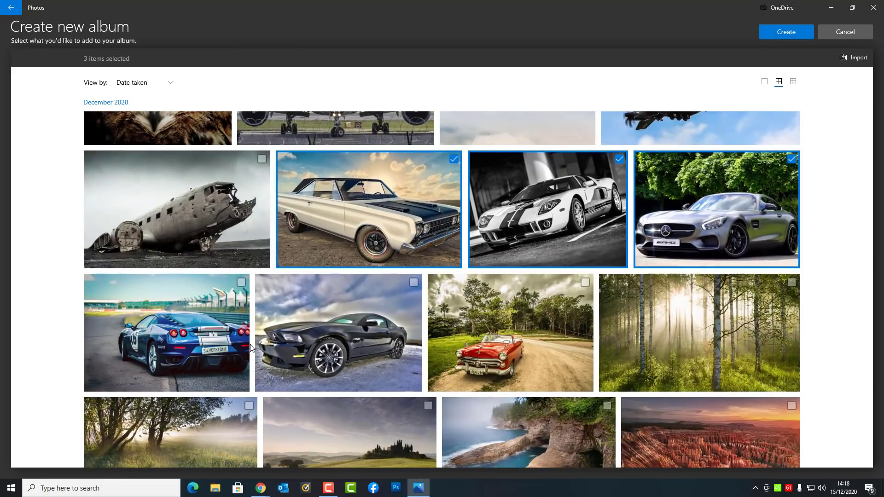
left_click(241, 282)
left_click(413, 283)
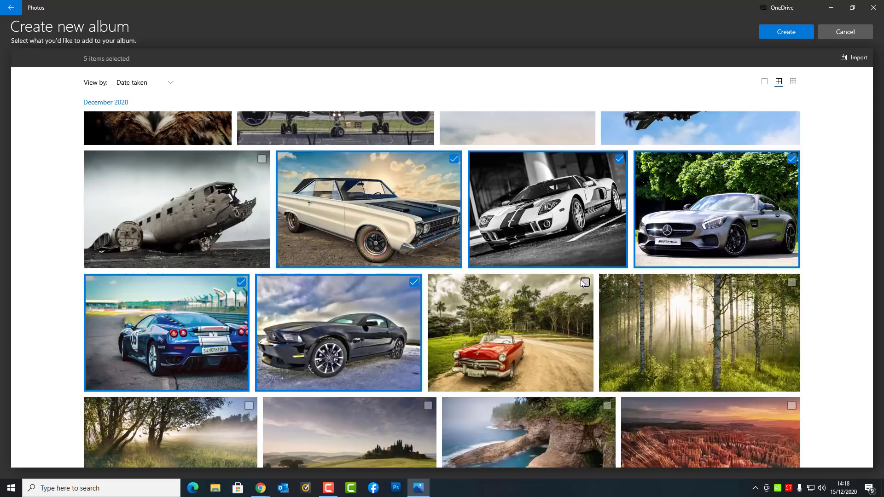
left_click(585, 283)
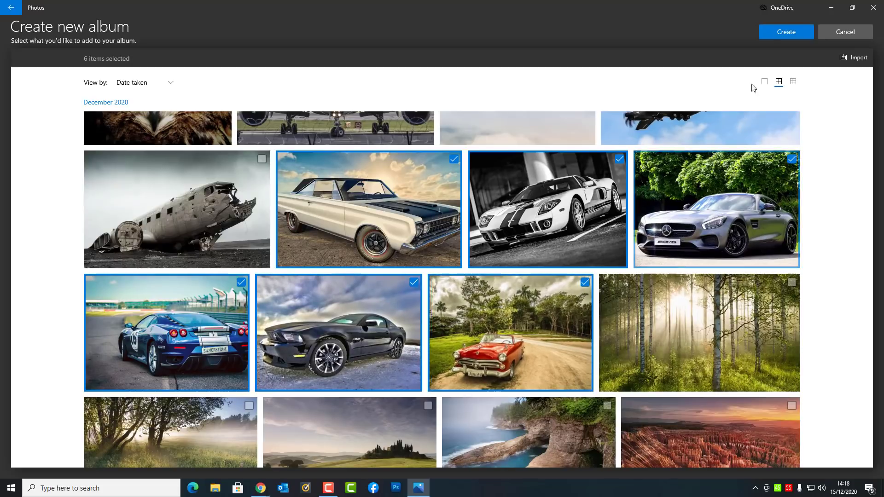
left_click(774, 36)
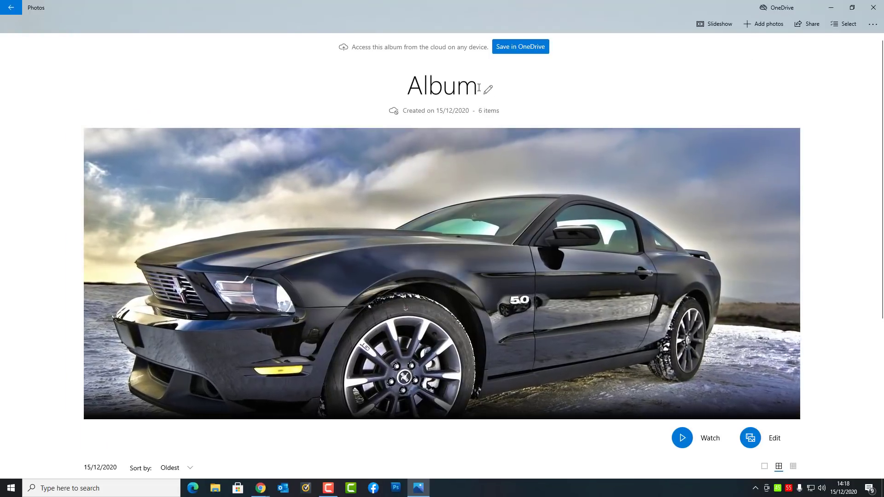
left_click(480, 87)
Title the car album 'Car Show' and play its automatically made video.
type("Ca")
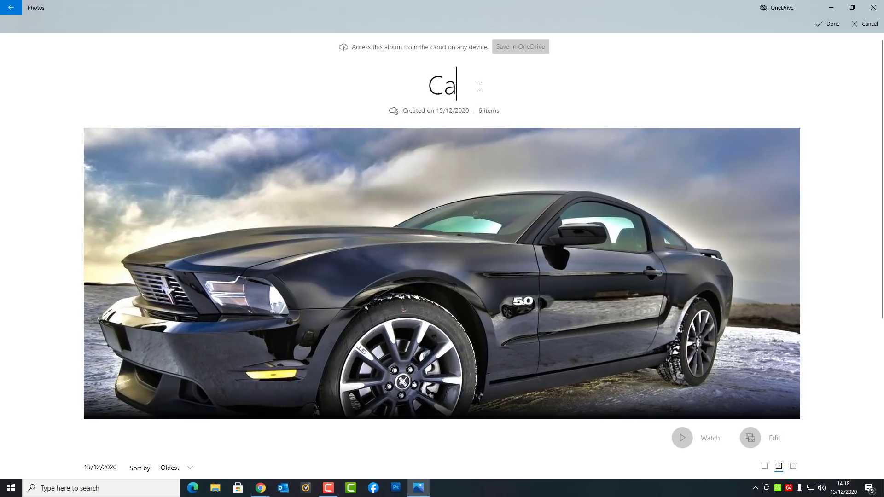
type("r sh")
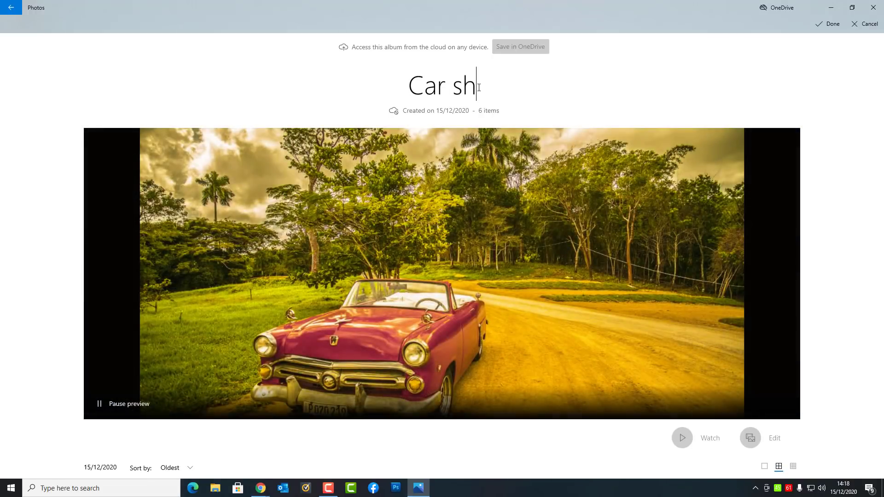
key("BackSpace")
key("BackSpace")
key("BackSpace")
type("Sh")
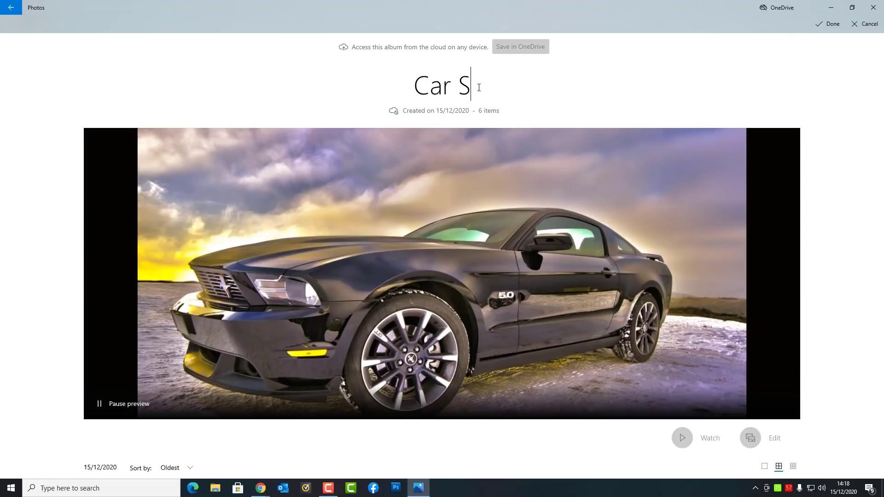
type("ow")
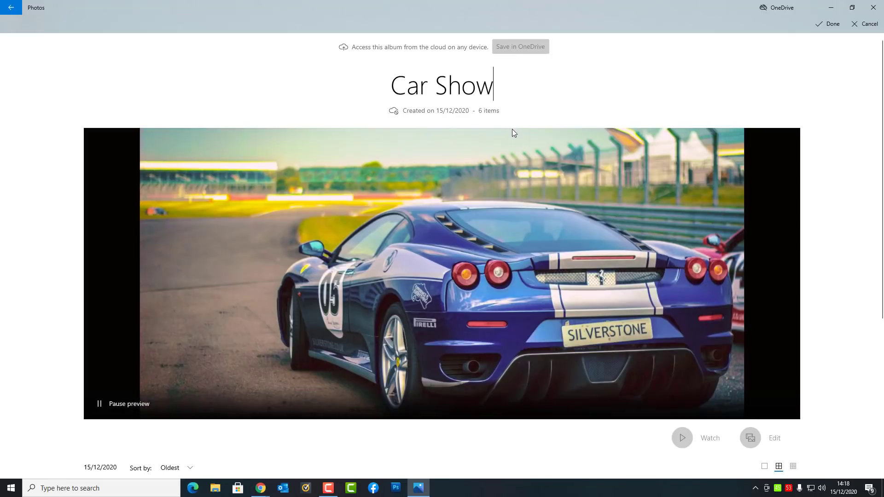
key("Return")
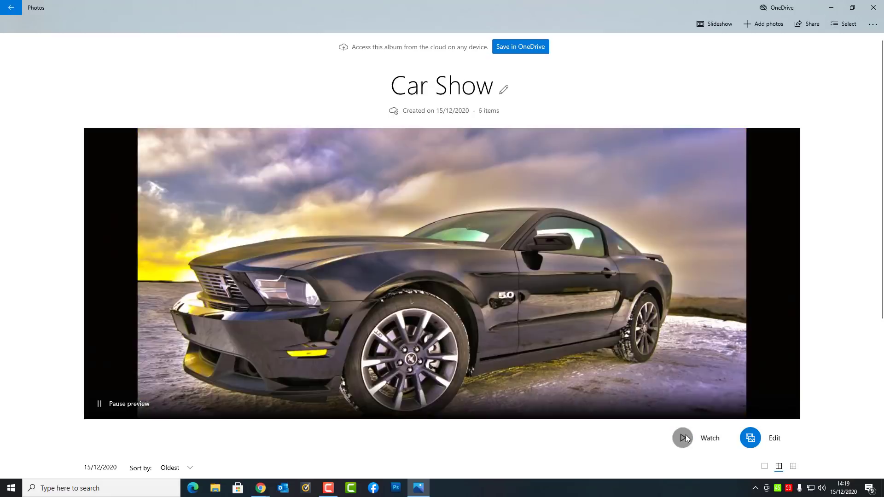
left_click(686, 435)
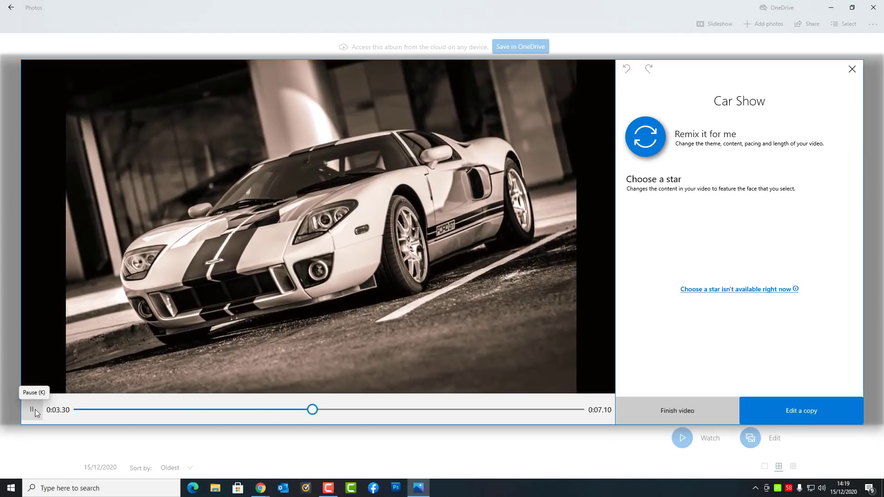
Pause the Car Show video preview and return to the Albums overview.
left_click(35, 409)
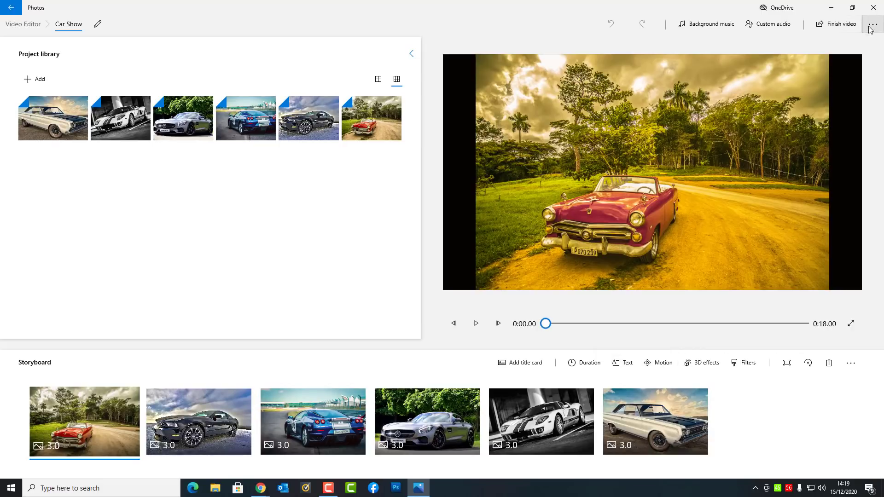
left_click(9, 8)
left_click(9, 8)
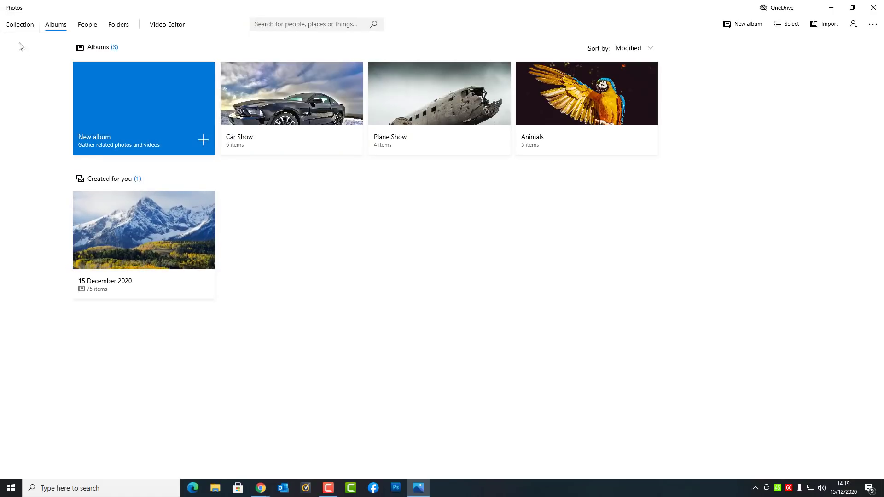
Show the whole photo collection and scroll through it.
left_click(17, 28)
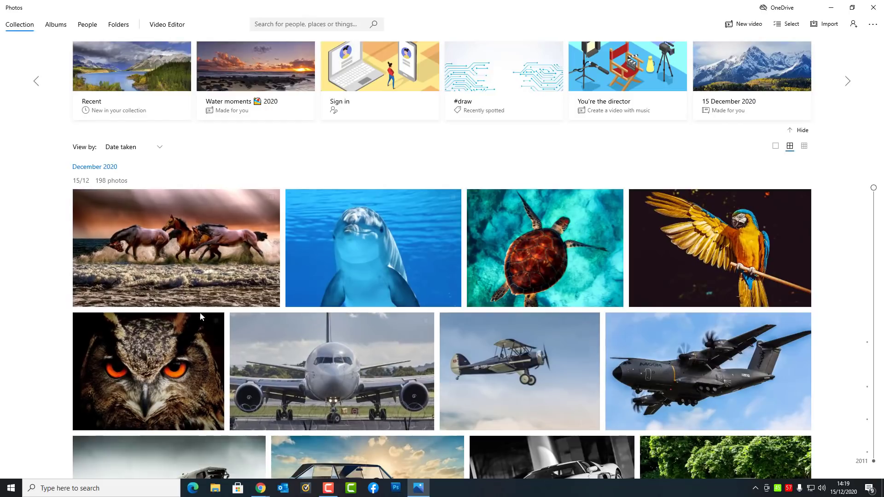
scroll(370, 419, "down", 10)
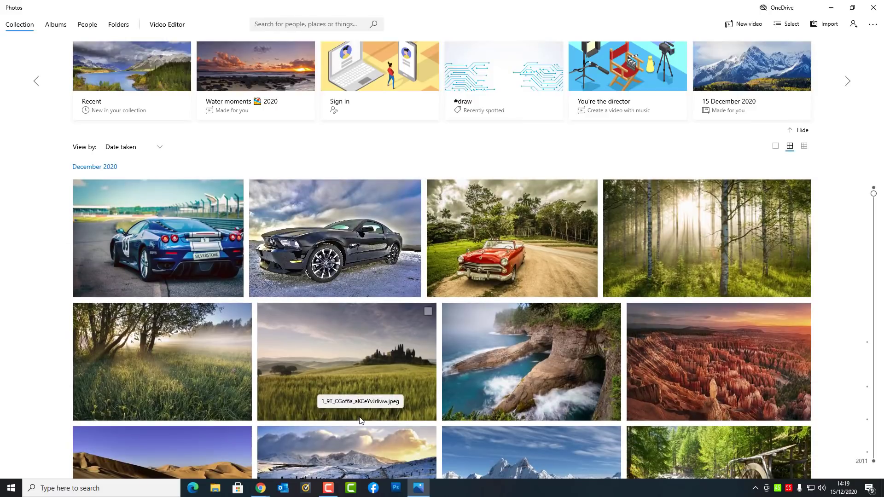
scroll(304, 408, "down", 3)
scroll(302, 408, "up", 6)
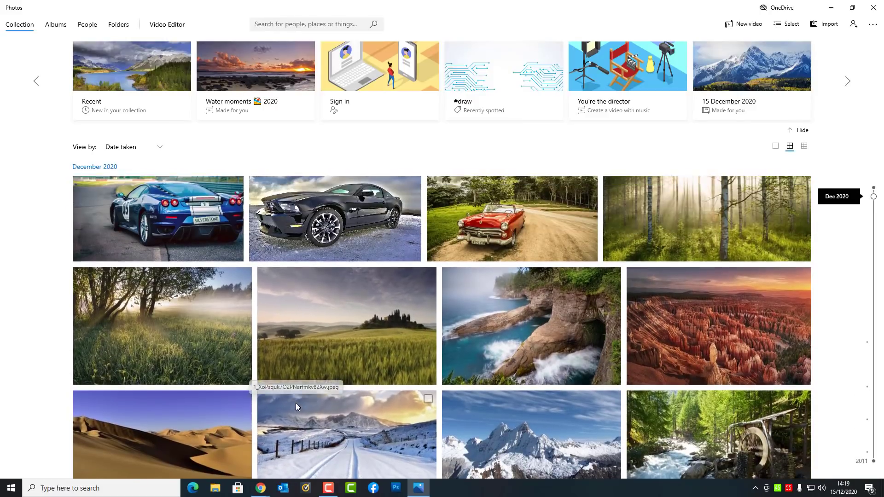
scroll(292, 399, "up", 3)
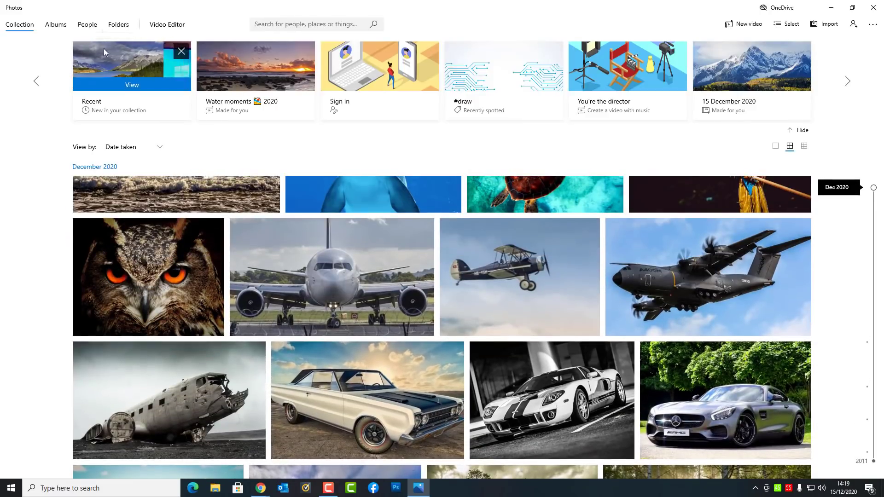
Remove the Animals album, then return to the Collection.
left_click(69, 29)
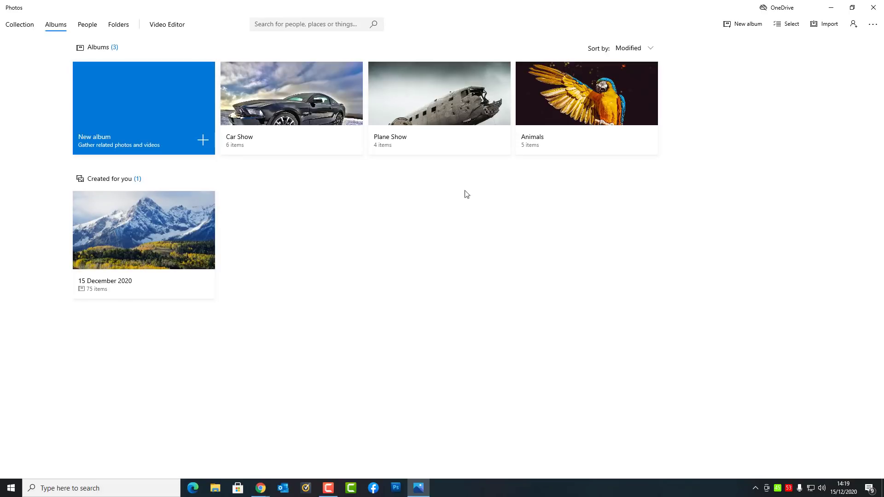
left_click(649, 70)
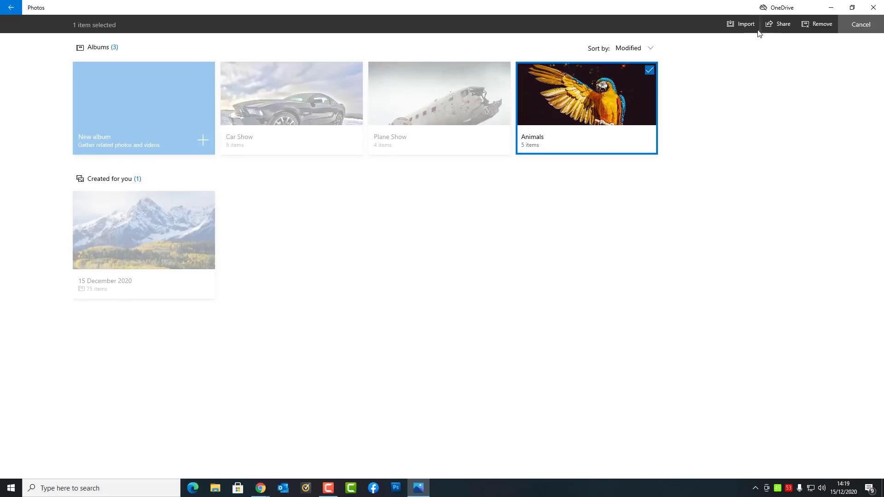
left_click(822, 25)
left_click(416, 262)
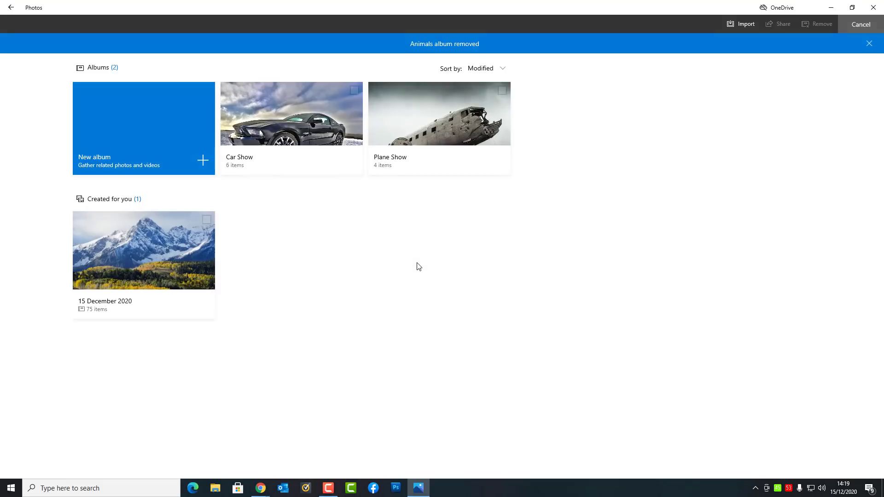
left_click(27, 27)
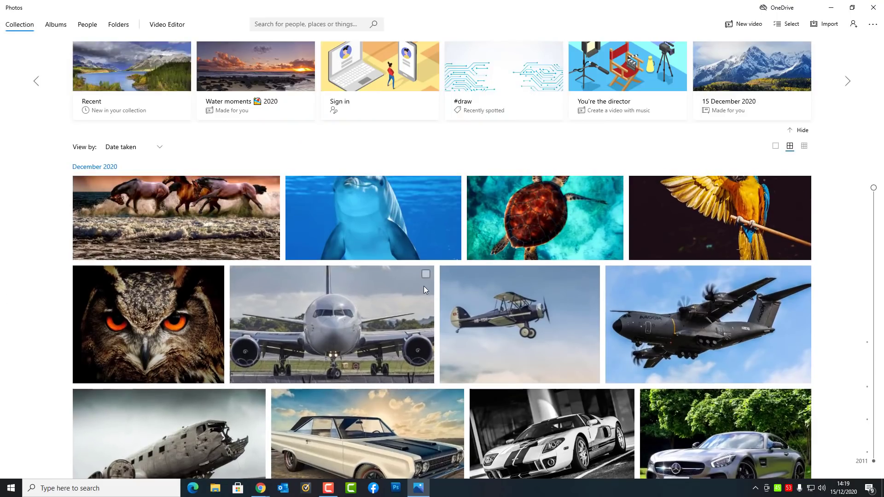
Select the airliner, biplane, military transport and wrecked plane photos and delete all four.
left_click(426, 274)
left_click(592, 190)
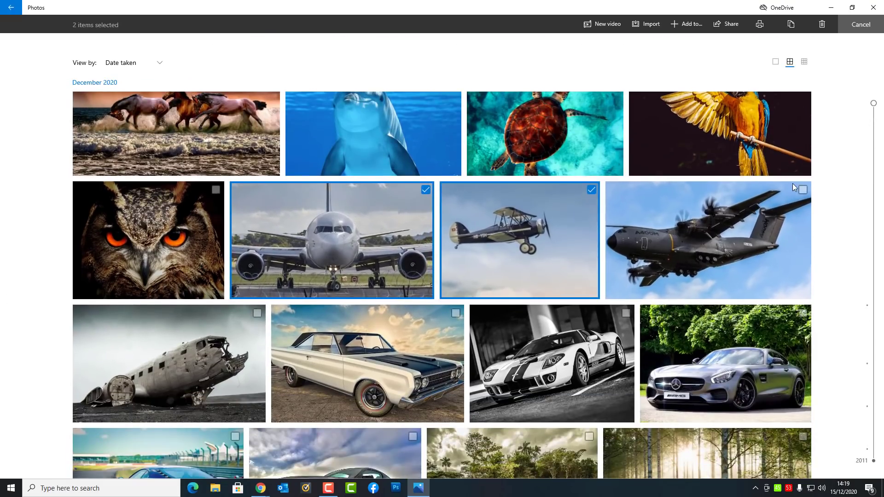
left_click(802, 190)
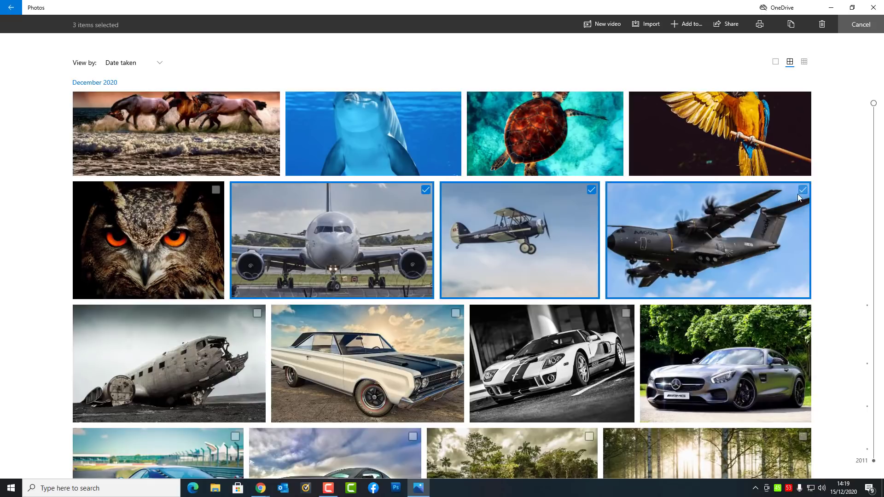
left_click(257, 313)
scroll(106, 159, "up", 2)
left_click(153, 63)
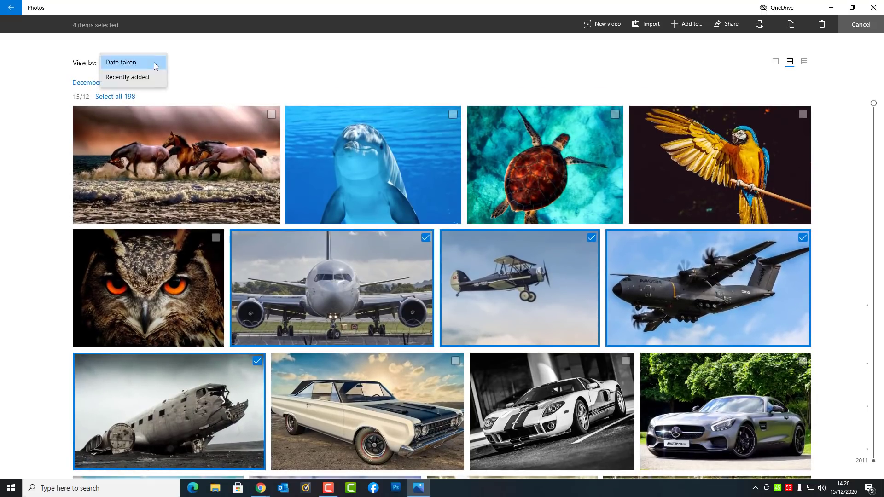
left_click(233, 75)
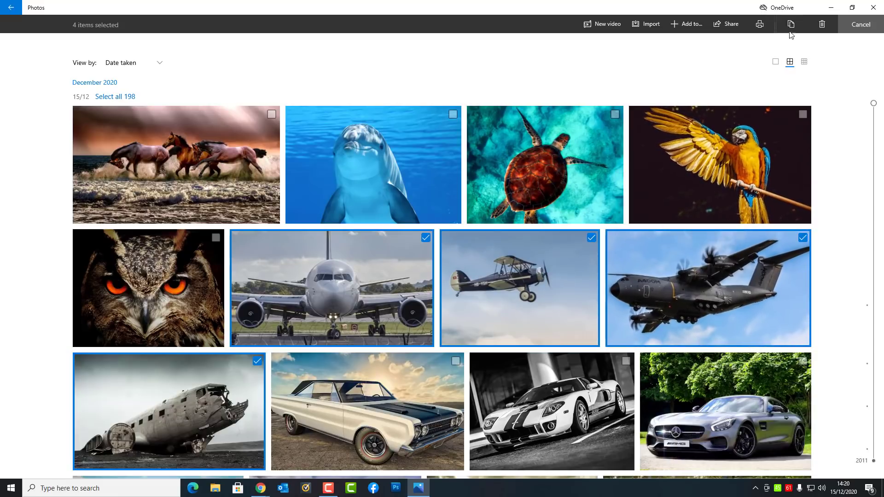
left_click(822, 24)
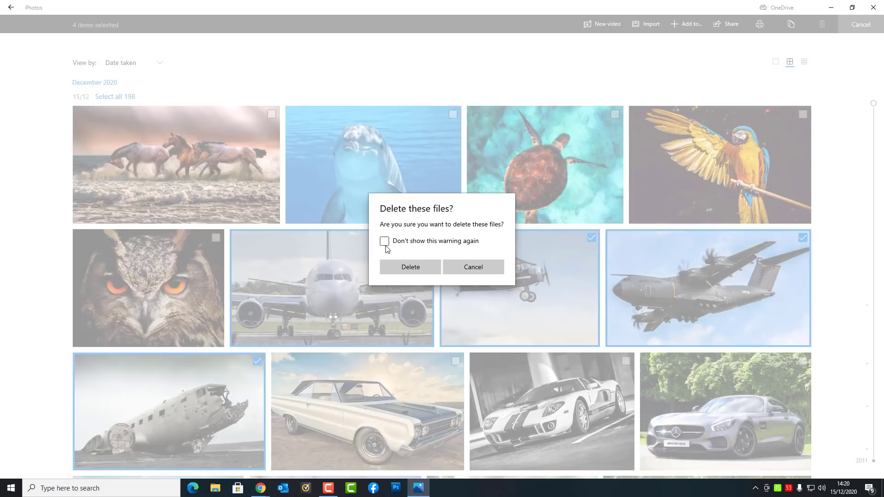
left_click(397, 269)
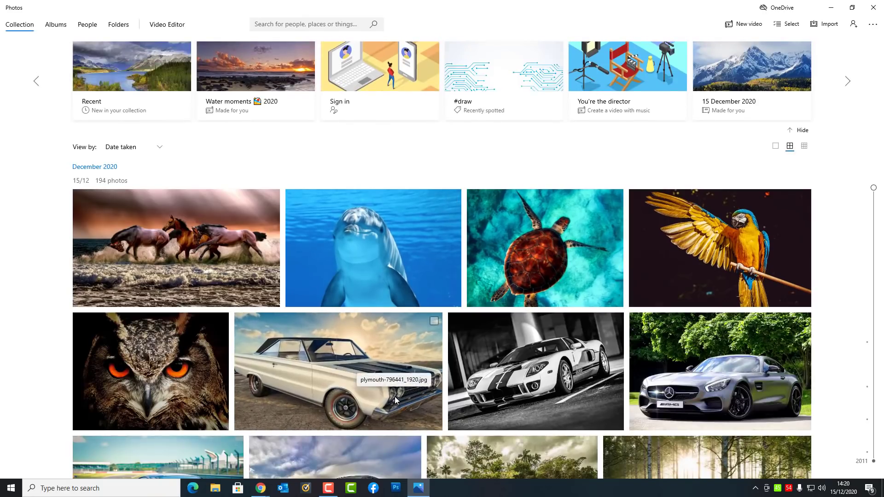
Remove the empty Plane Show album from the Albums list.
scroll(355, 411, "down", 3)
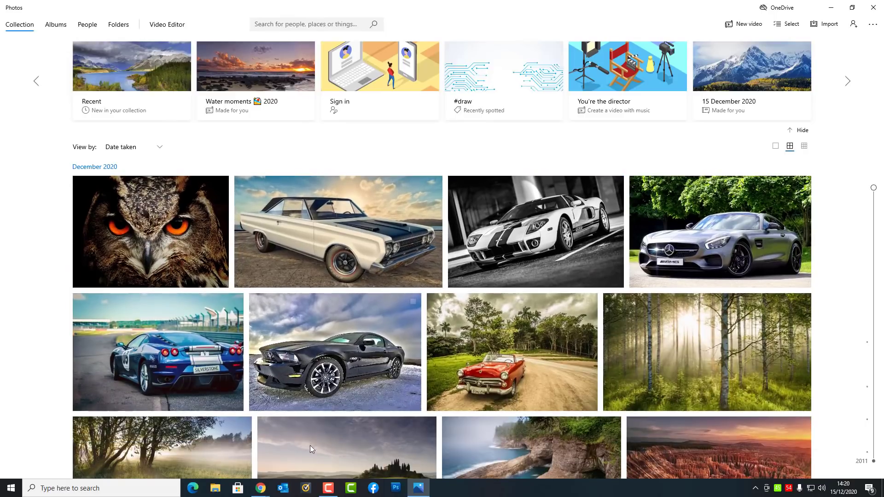
scroll(323, 367, "up", 3)
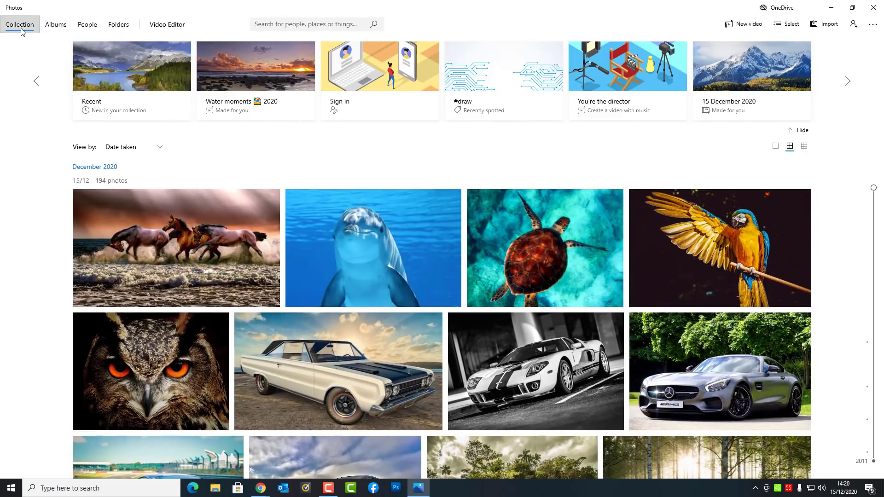
left_click(55, 32)
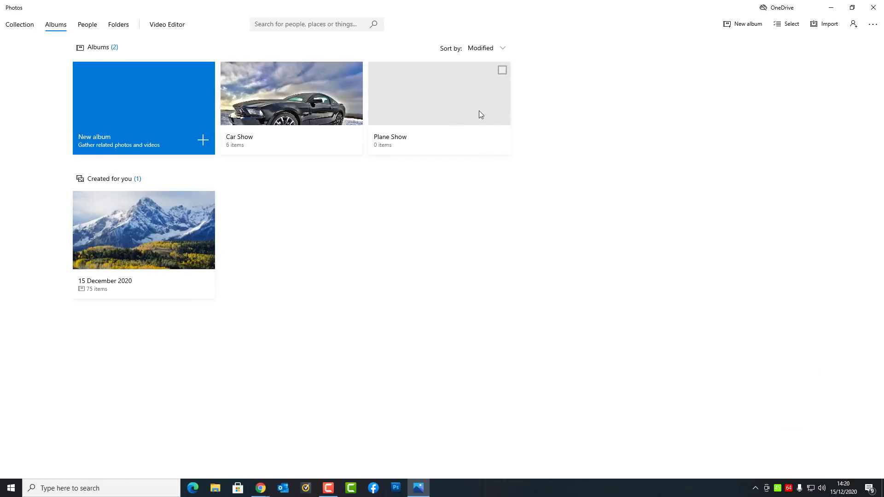
left_click(500, 73)
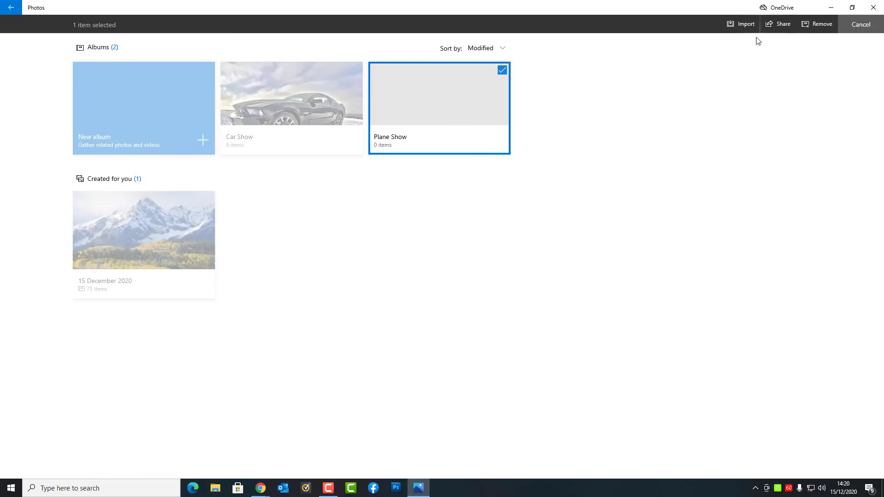
left_click(807, 26)
left_click(415, 268)
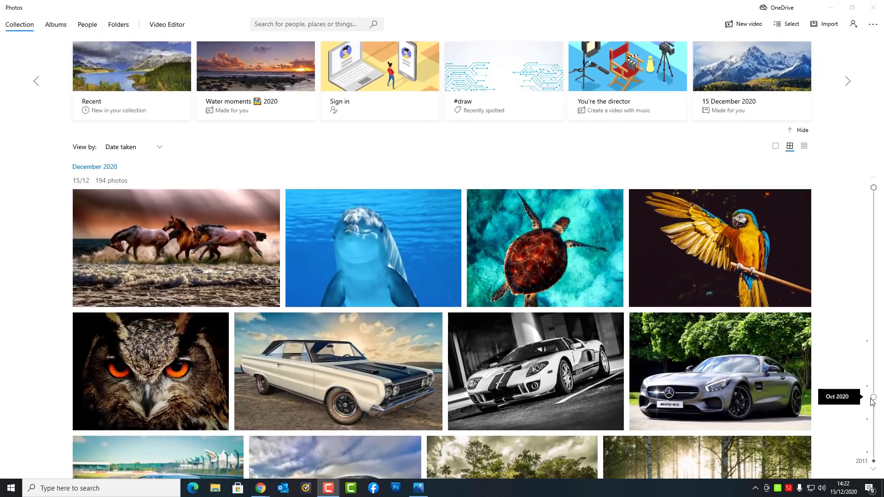
Cycle the collection thumbnails through large, medium and small, settling on small.
left_click(776, 147)
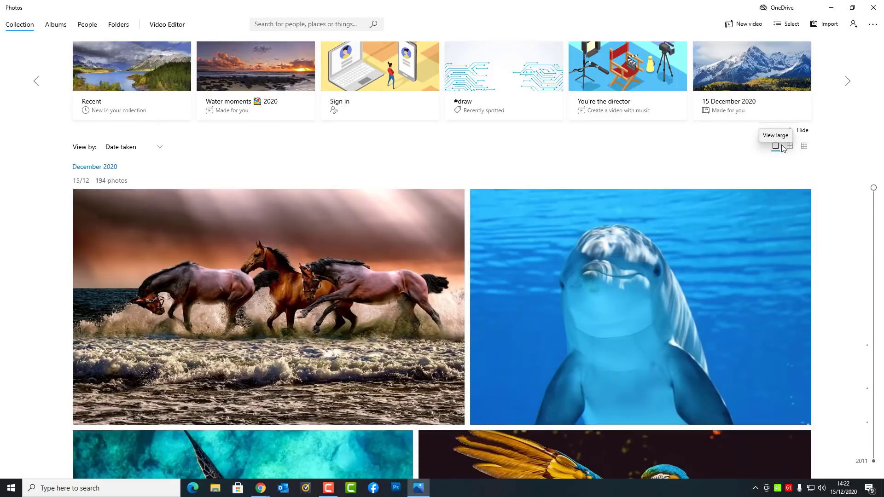
left_click(790, 146)
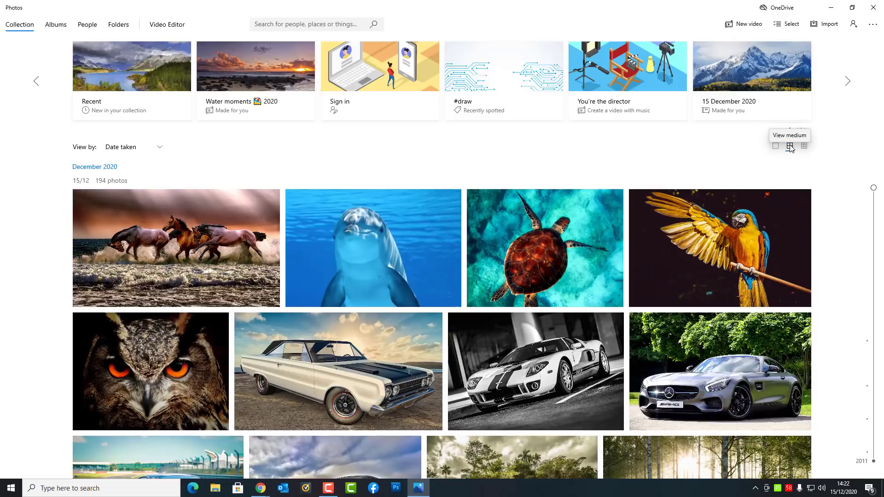
left_click(803, 147)
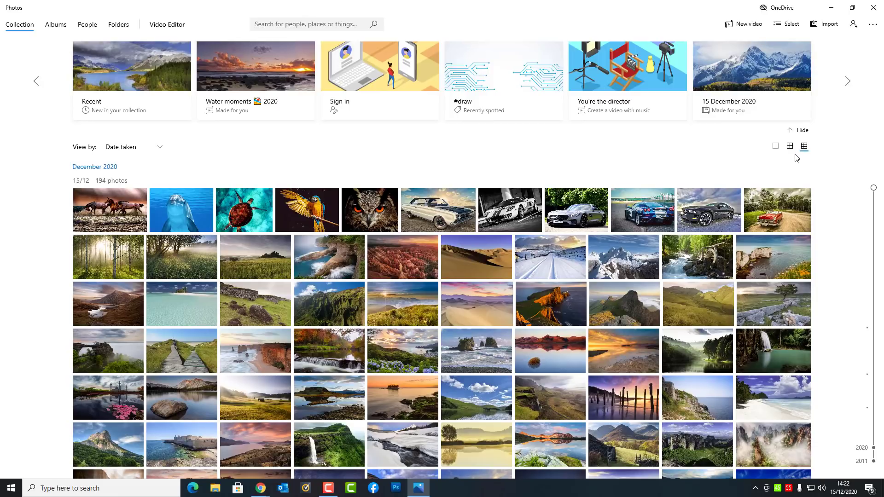
left_click(871, 25)
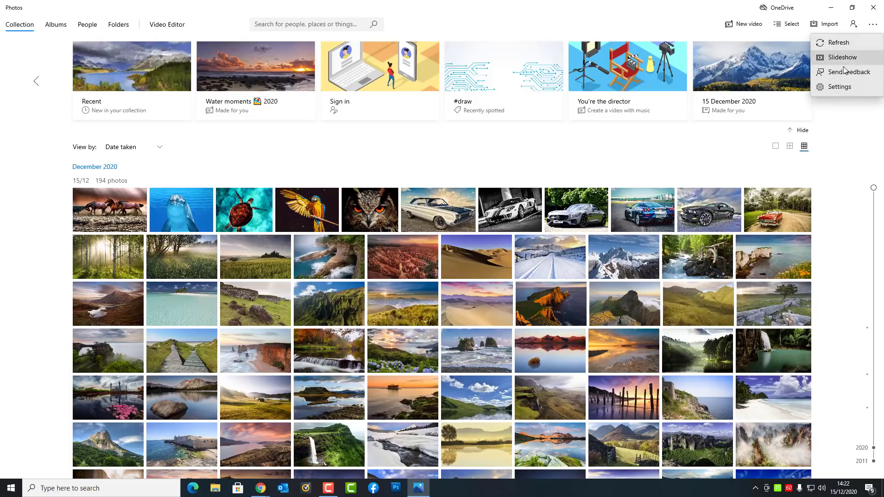
In Settings, remove the OneDrive Pictures folder from the photo sources.
left_click(838, 87)
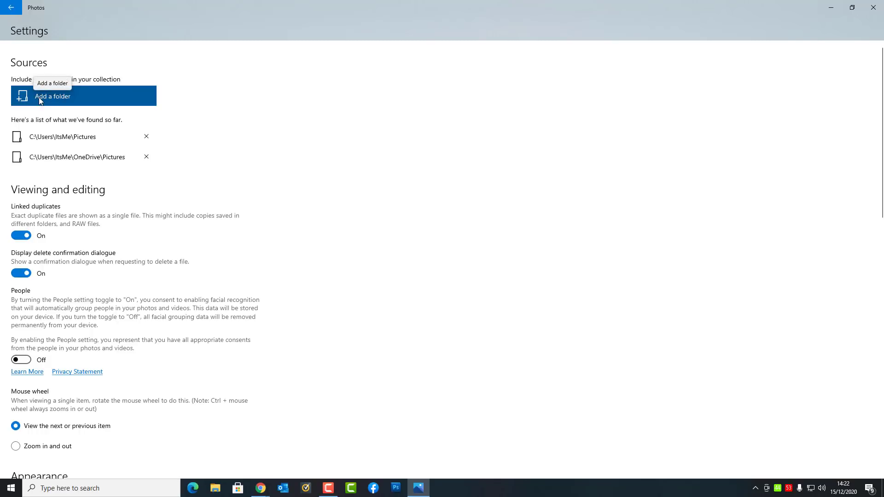
left_click(50, 102)
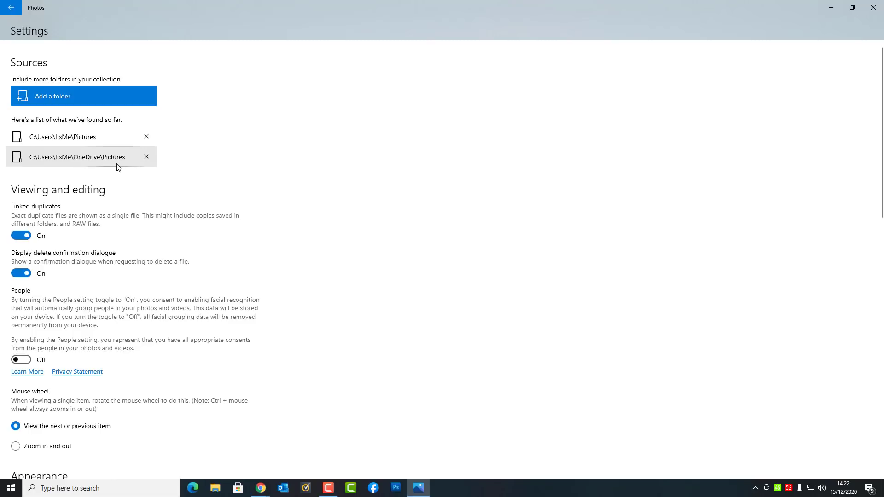
left_click(146, 158)
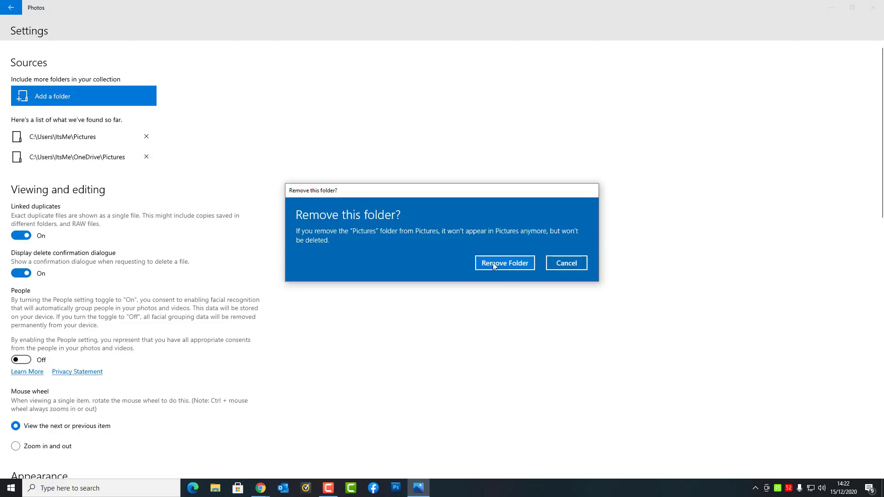
left_click(512, 265)
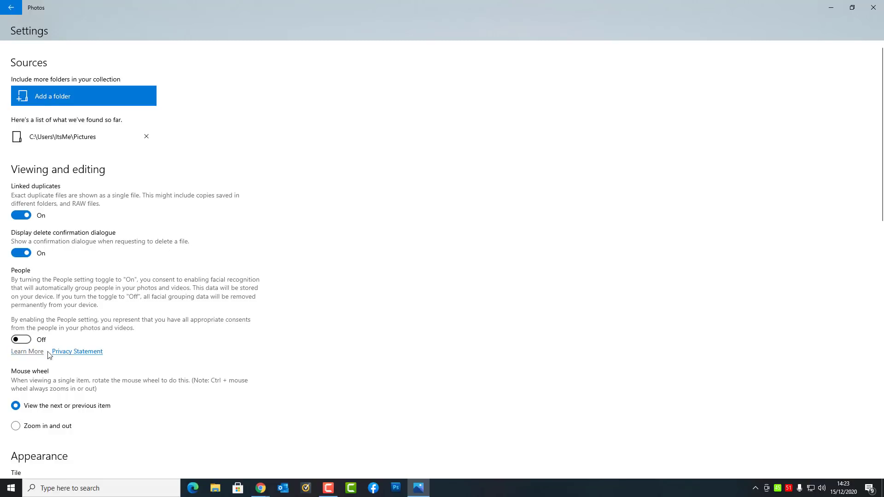
scroll(56, 290, "down", 3)
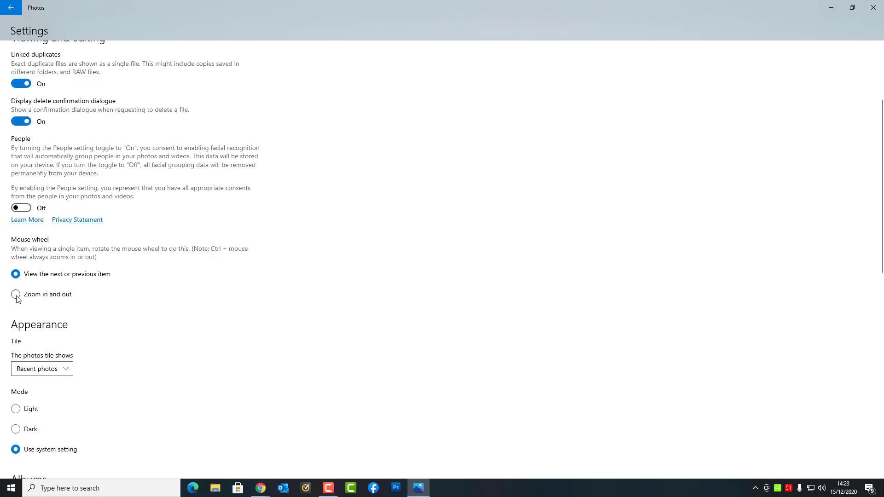
scroll(35, 322, "down", 3)
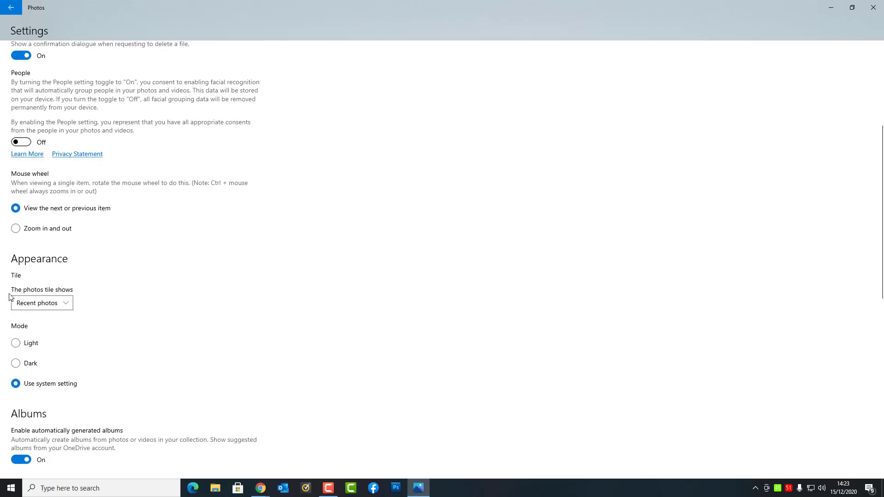
left_click(68, 303)
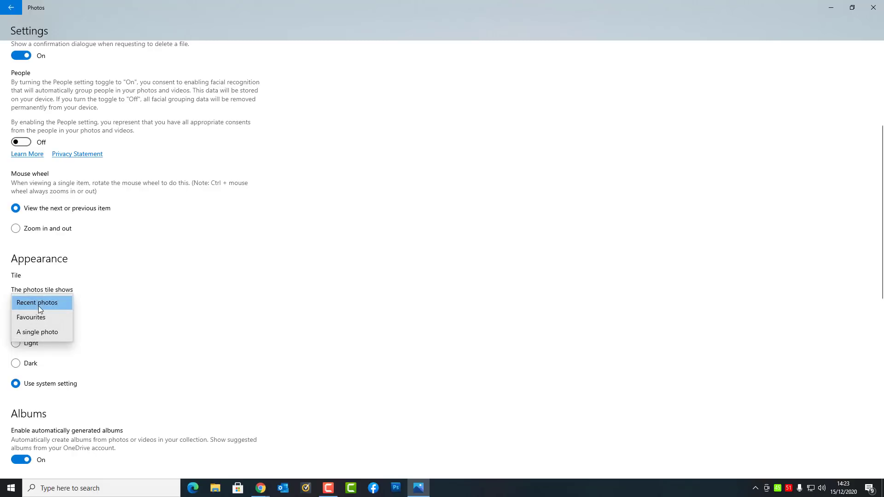
left_click(94, 299)
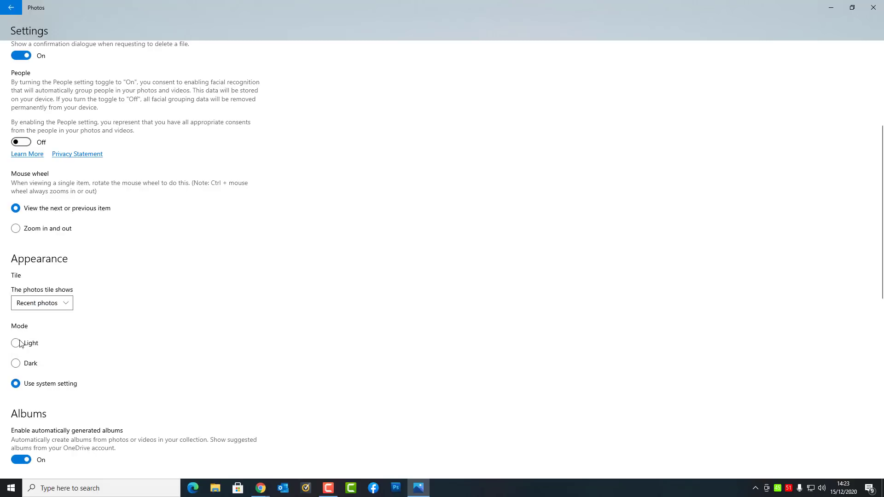
scroll(28, 341, "down", 3)
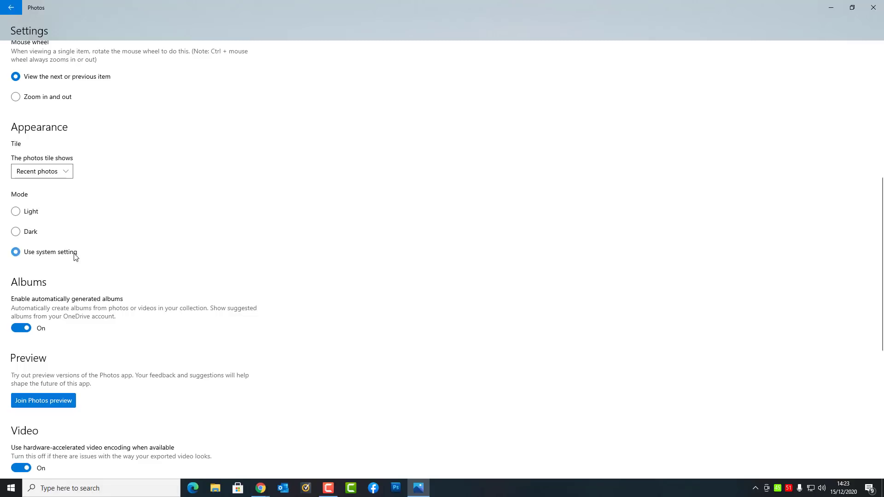
left_click(16, 231)
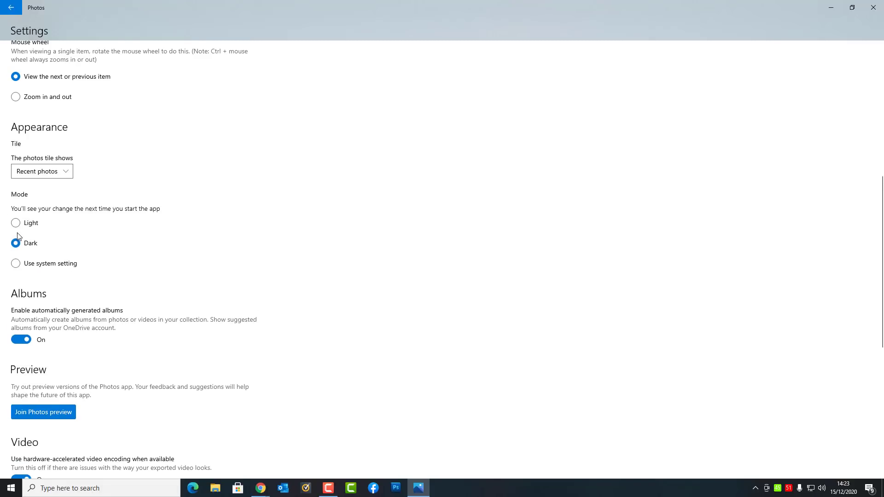
left_click(17, 265)
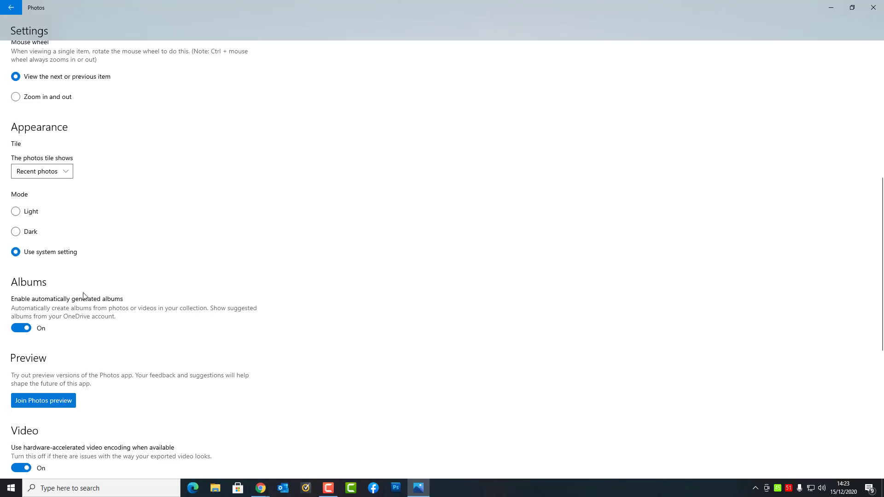
scroll(56, 331, "down", 1)
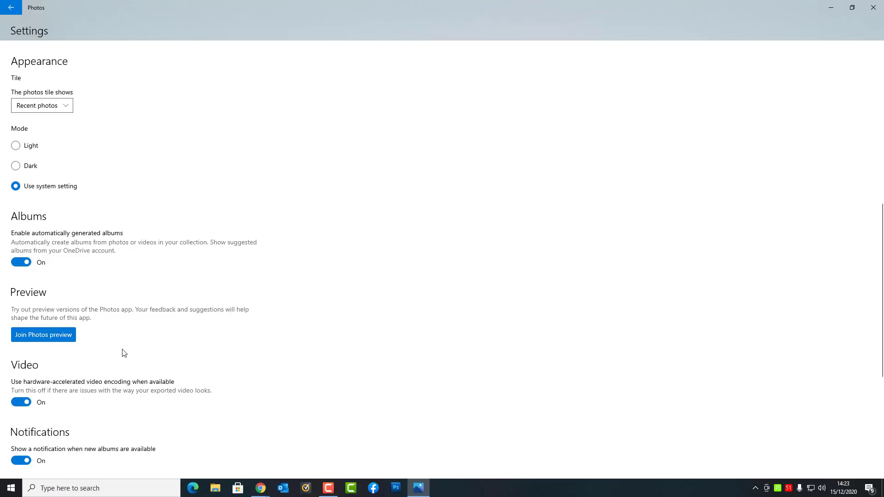
scroll(122, 353, "down", 3)
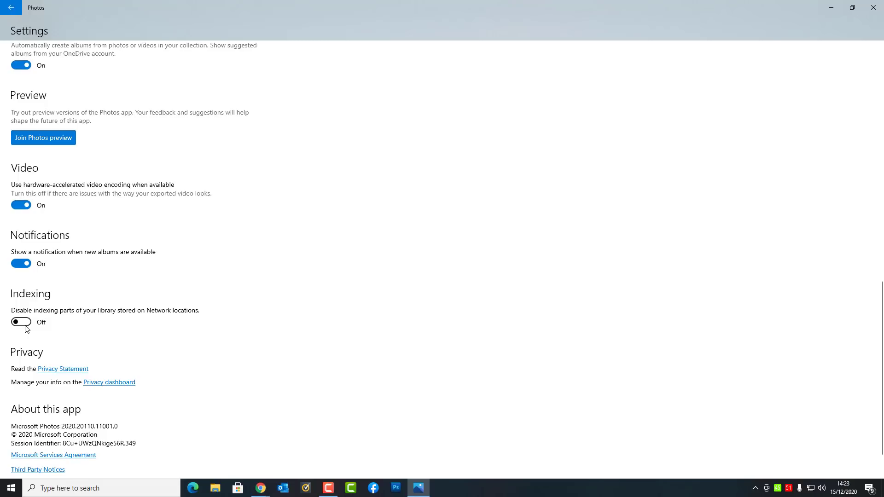
scroll(26, 328, "down", 1)
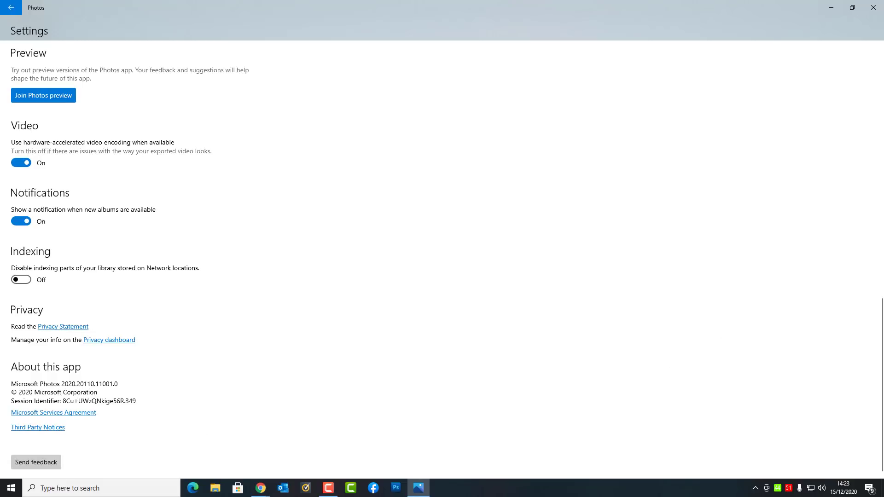
Close the Photos window.
left_click(872, 8)
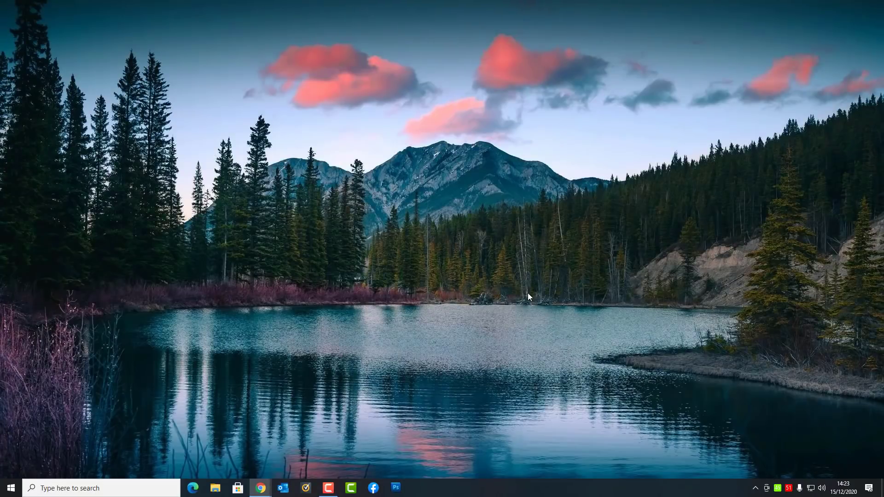